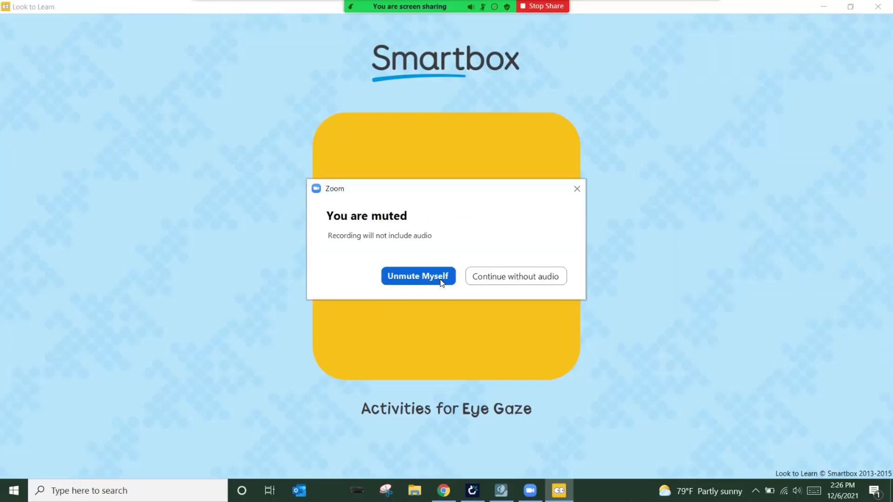
# Close Look to Learn and confirm exiting it to return to TD Snap.
pyautogui.click(440, 280)
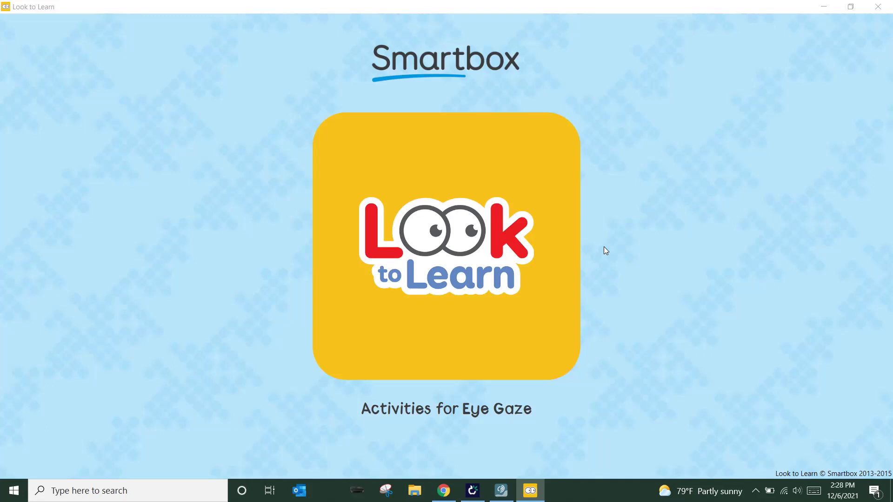
pyautogui.click(877, 9)
pyautogui.click(431, 287)
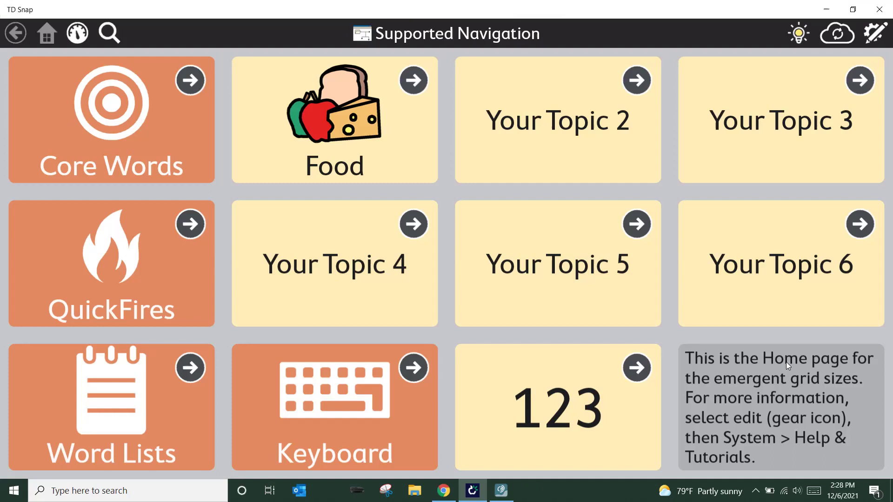
# Enter edit mode, delete the grey help-text tile, and create a new button in its slot.
pyautogui.click(875, 34)
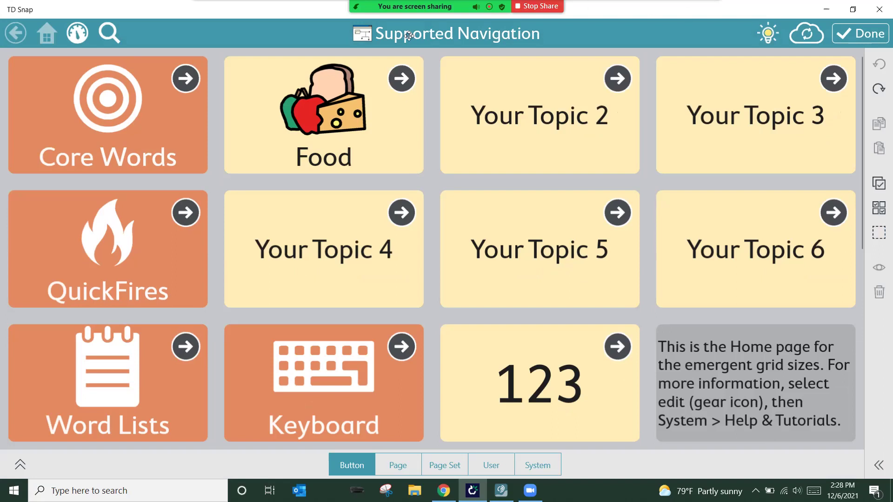
pyautogui.moveTo(409, 37)
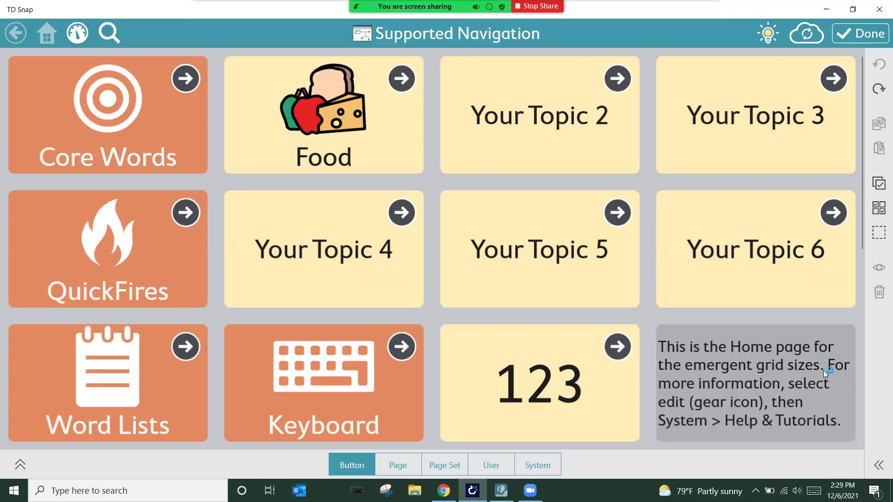
pyautogui.click(766, 375)
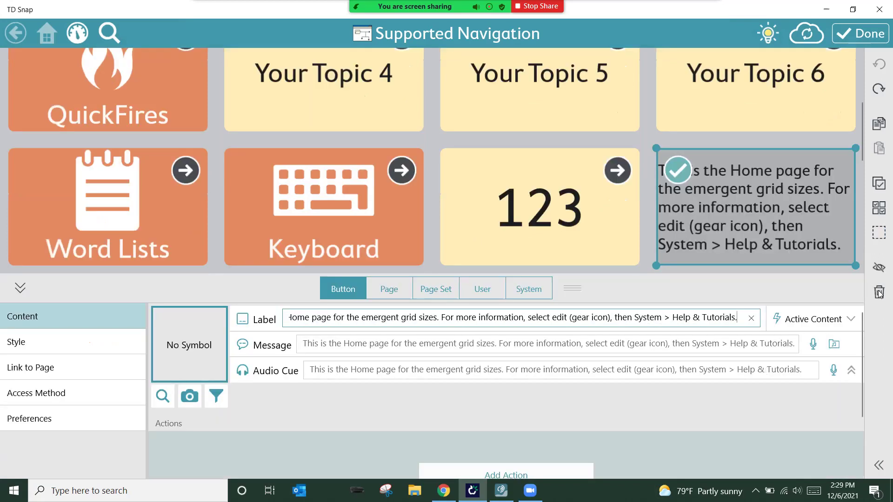
pyautogui.click(878, 293)
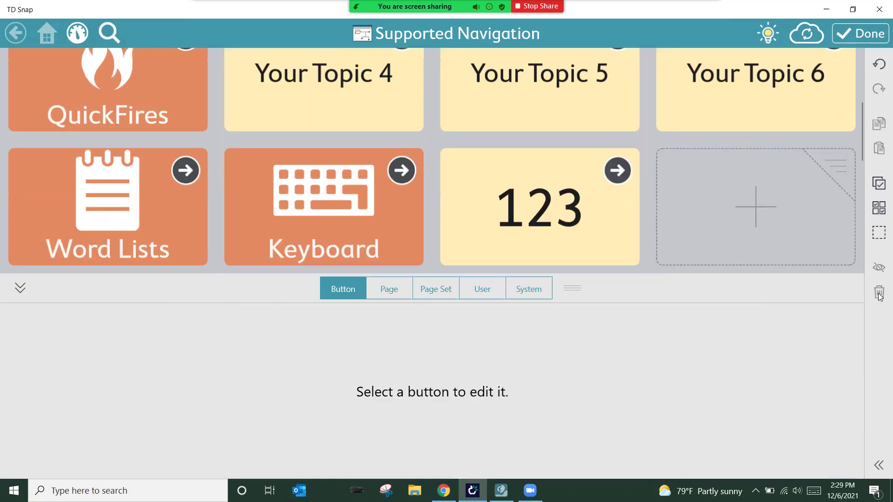
pyautogui.click(752, 205)
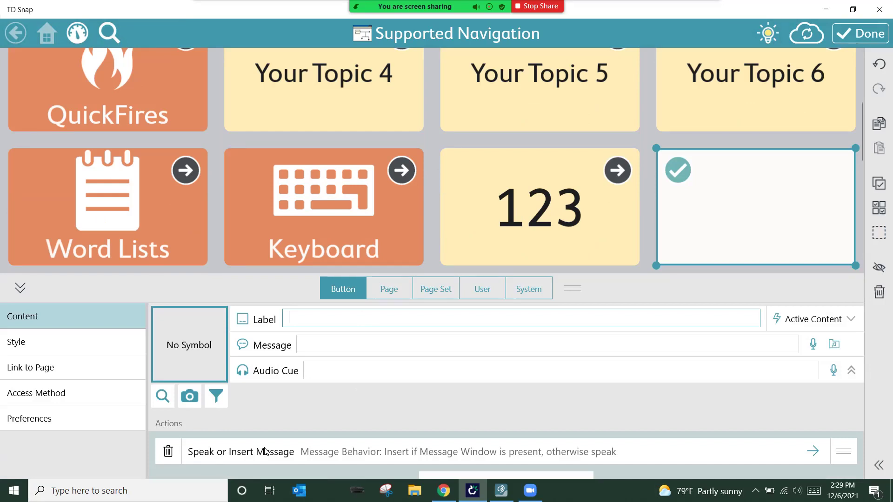
# Delete the new button's default Speak or Insert Message action.
pyautogui.click(167, 457)
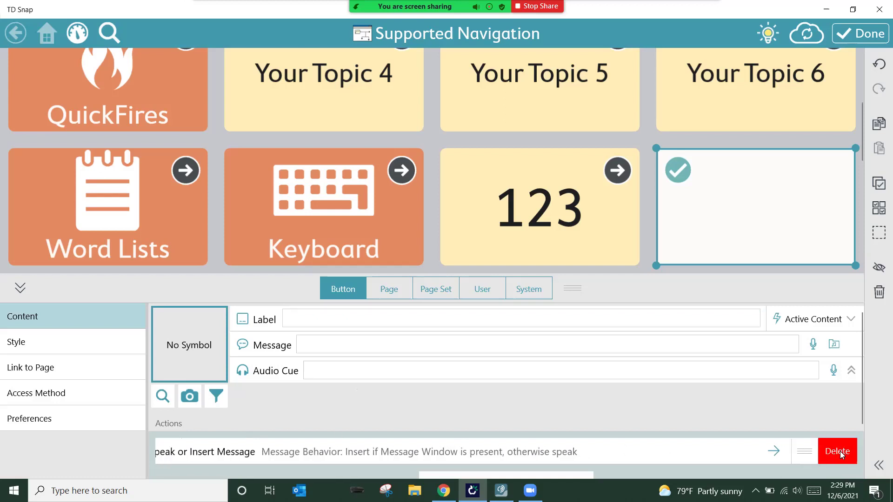
pyautogui.click(842, 454)
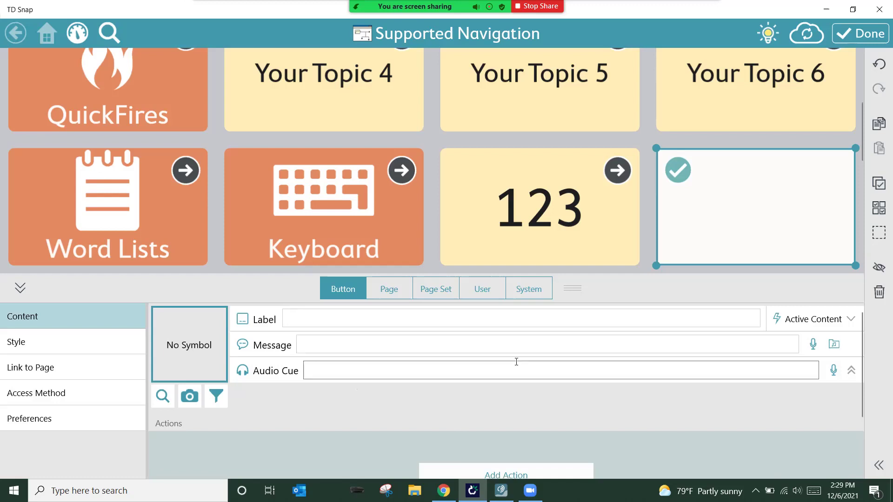
pyautogui.scroll(-1, 516, 361)
# Open Add Action and scroll through the Choose an Action list.
pyautogui.click(494, 443)
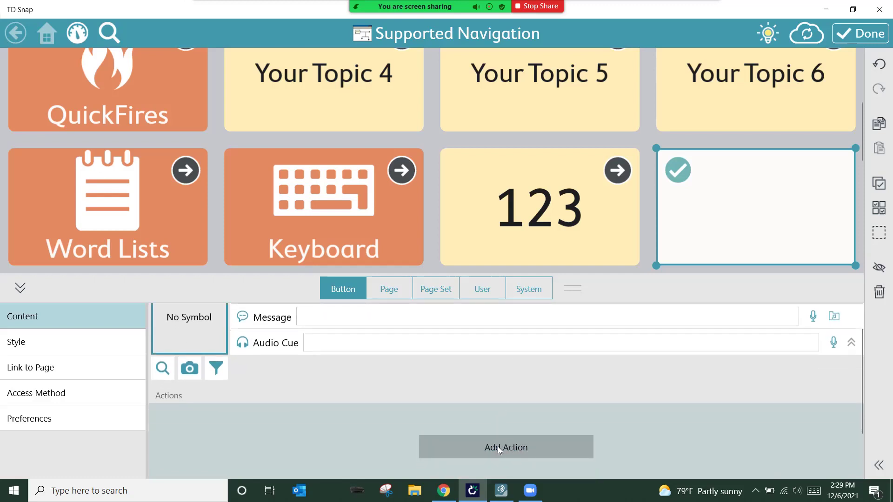
pyautogui.click(497, 447)
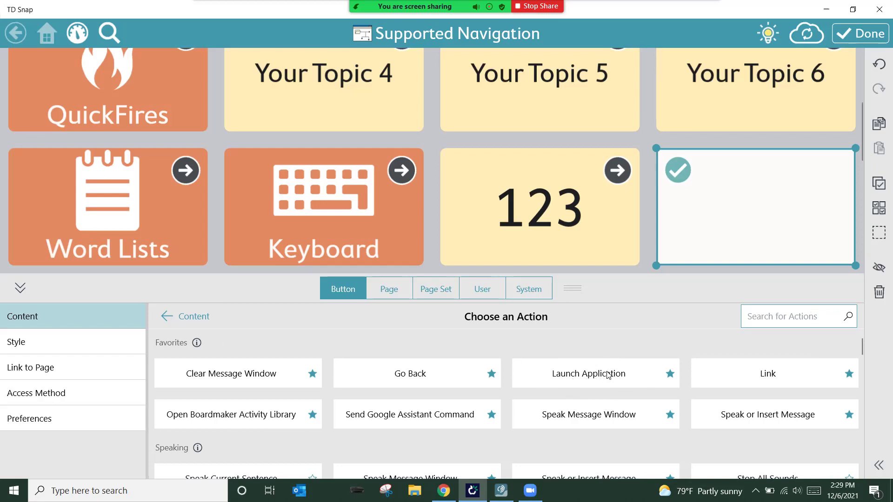
pyautogui.scroll(-5, 607, 375)
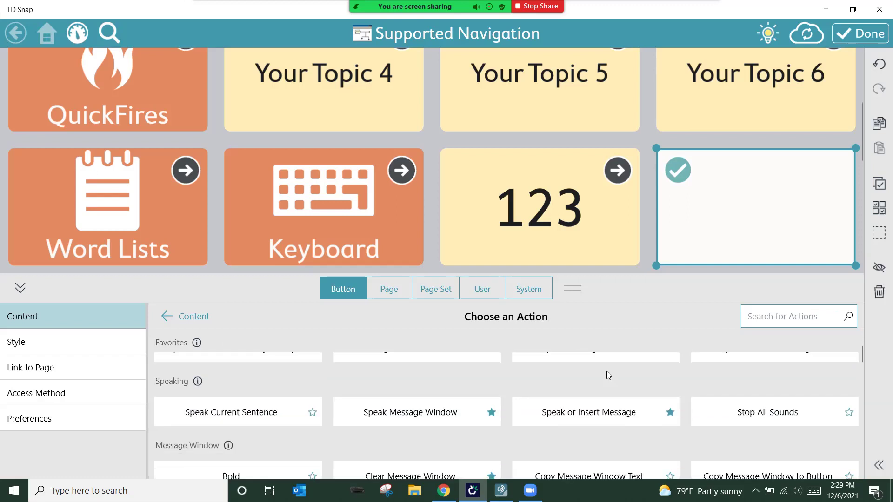
pyautogui.scroll(-2, 606, 371)
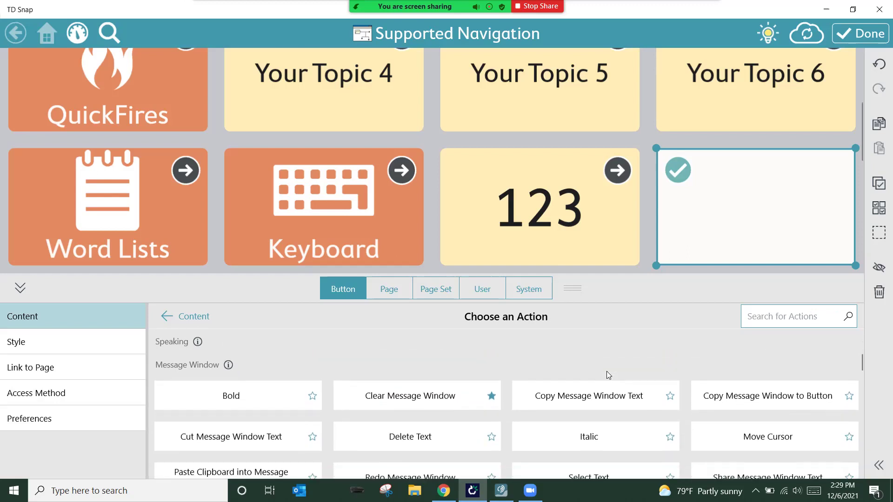
pyautogui.scroll(-2, 608, 375)
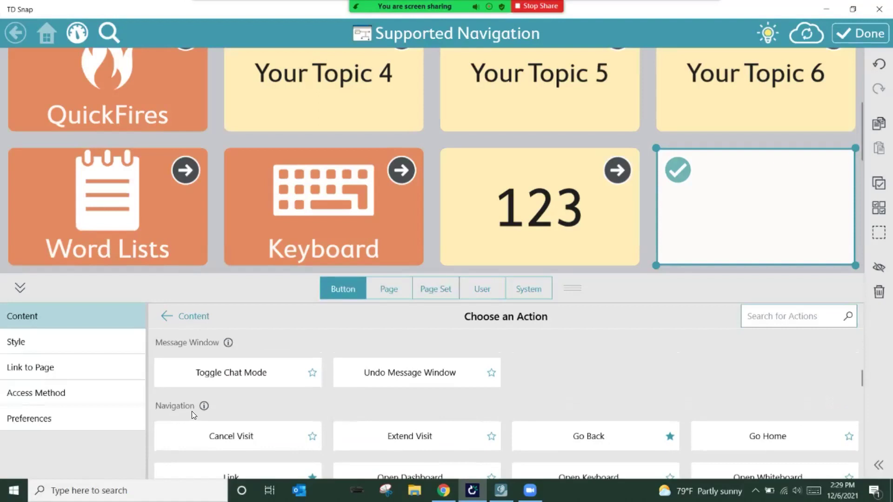
pyautogui.scroll(-2, 191, 411)
pyautogui.scroll(-3, 221, 397)
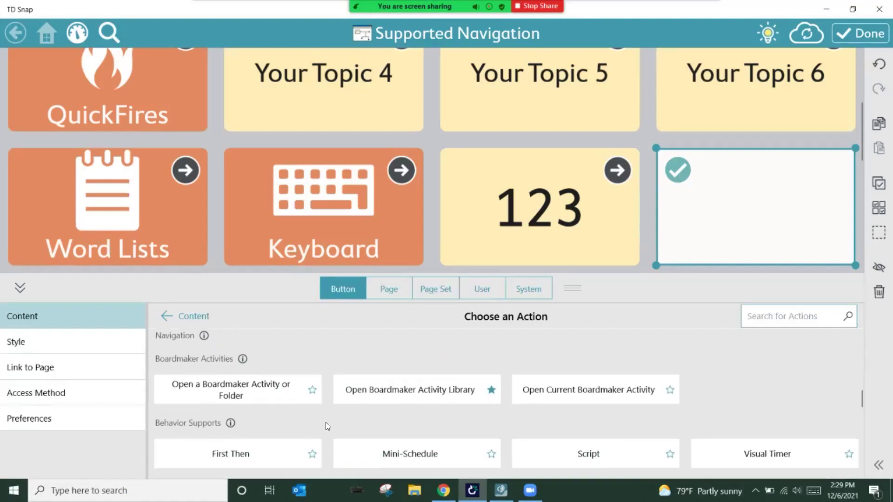
pyautogui.scroll(10, 531, 415)
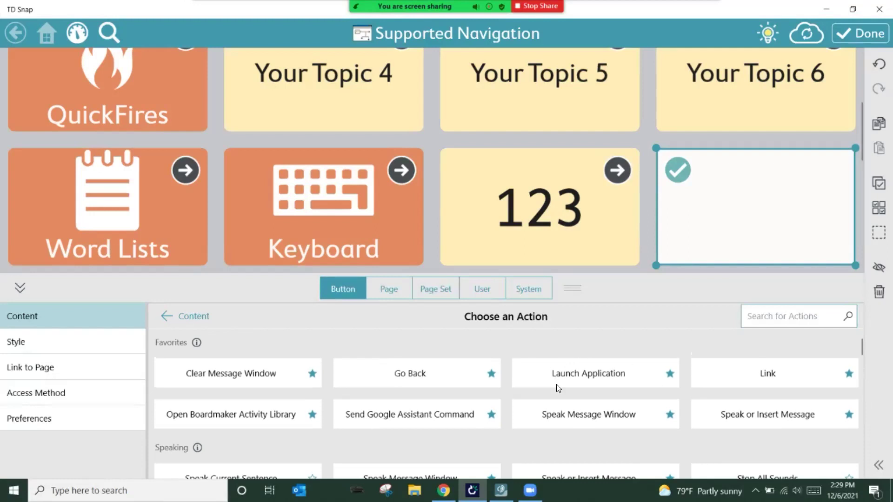
# Add a Launch Application action for Communicator 5 and return to the button's Content settings.
pyautogui.click(589, 379)
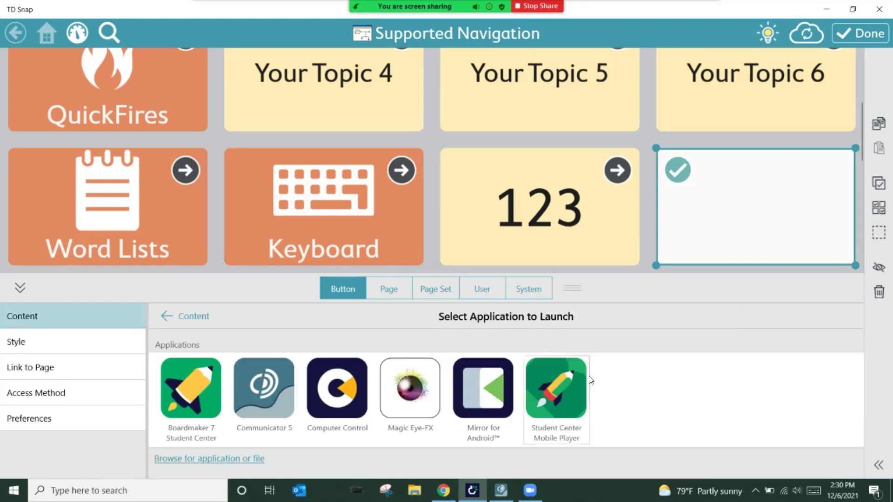
pyautogui.click(280, 392)
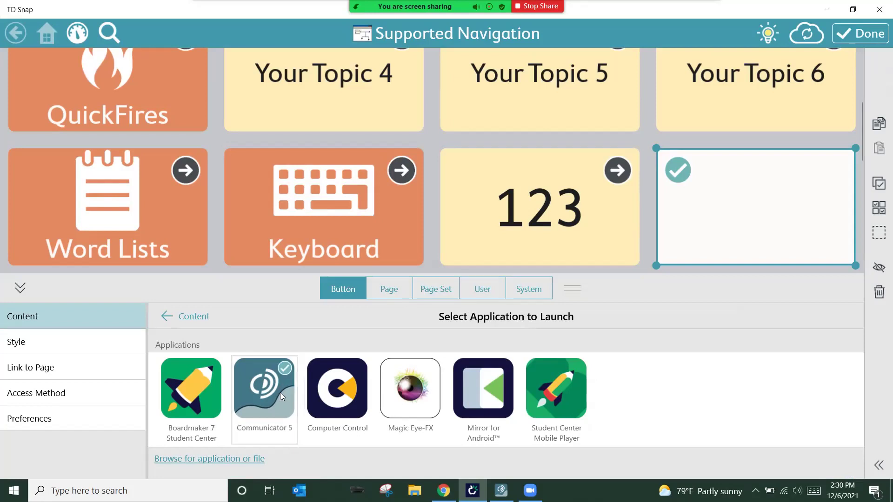
pyautogui.click(164, 316)
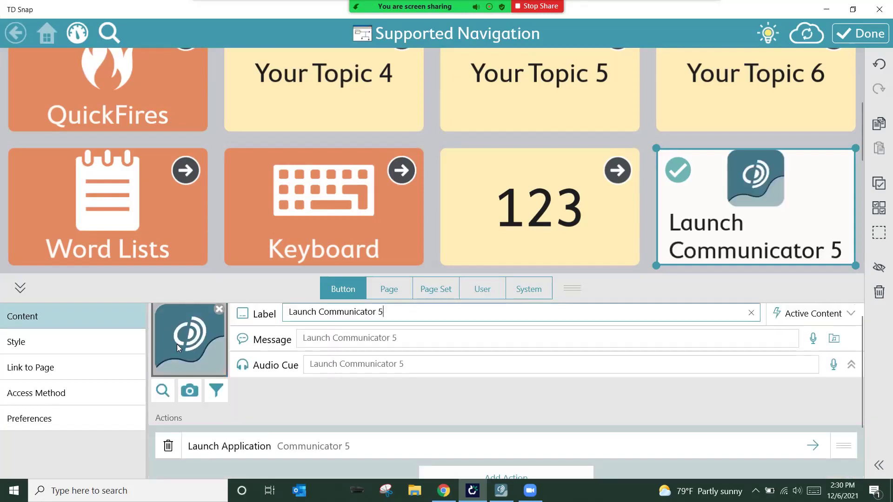
pyautogui.scroll(-1, 305, 434)
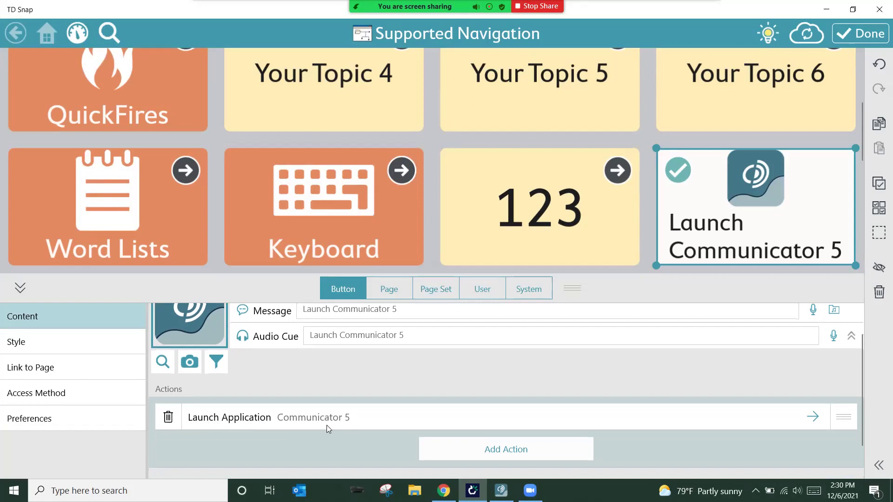
# Add another Launch Application action and browse the computer for an application or file.
pyautogui.click(497, 453)
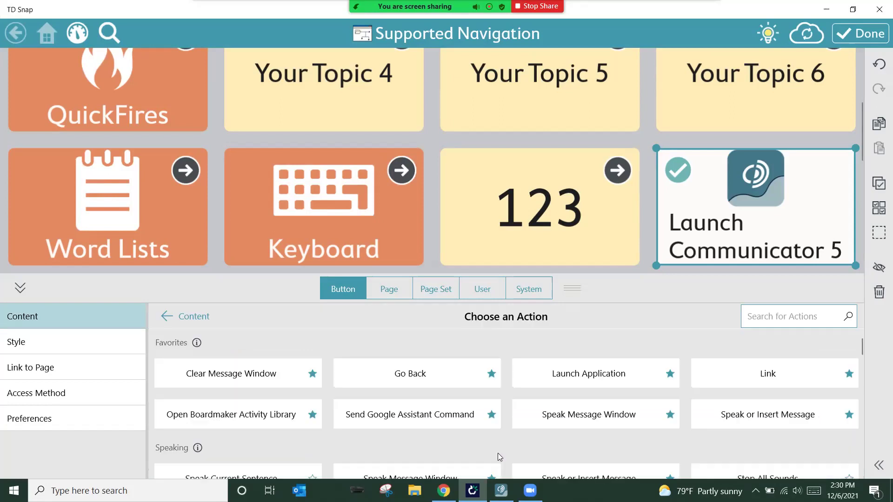
pyautogui.click(595, 375)
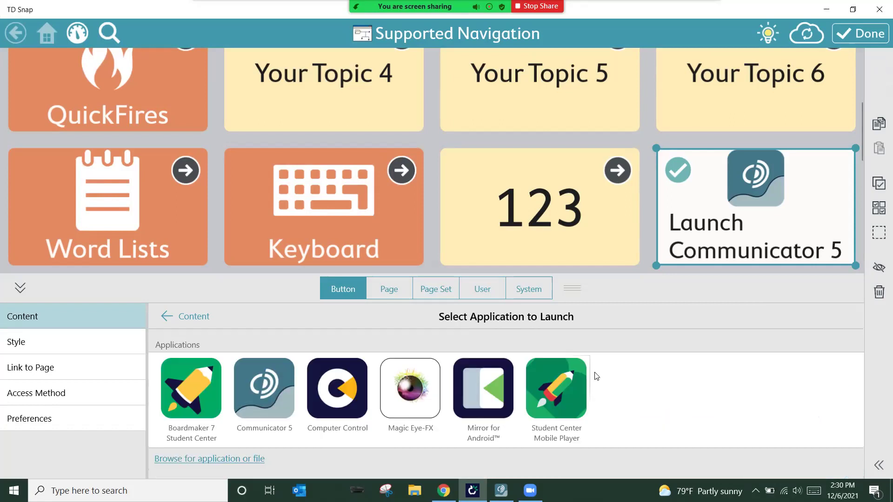
pyautogui.click(209, 459)
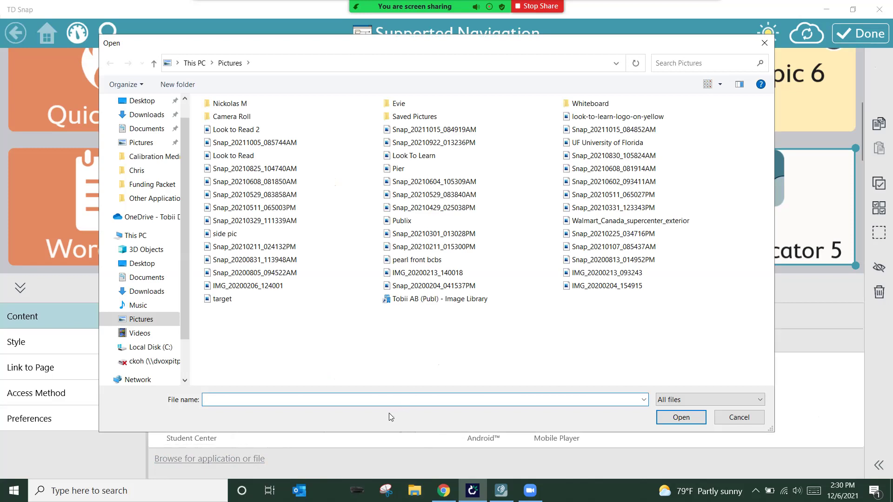
# Browse the C: drive into Program Files, check Smartbox's Look to Read folder, then back out.
pyautogui.click(141, 350)
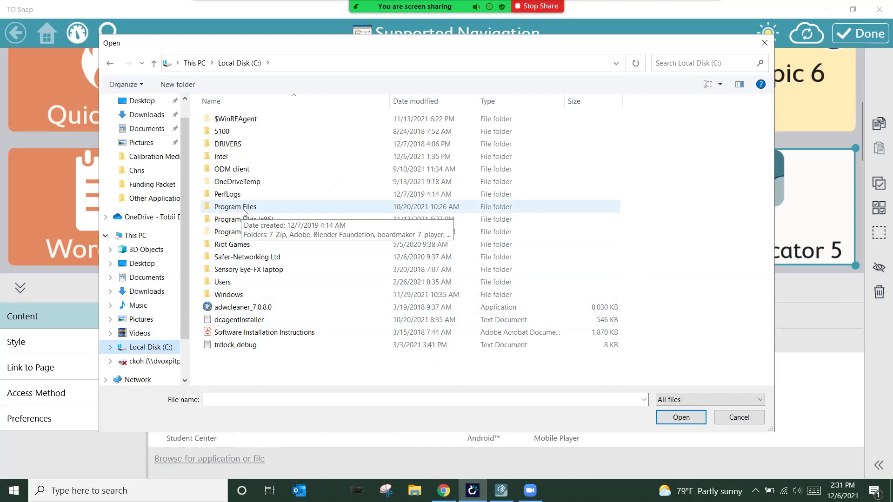
pyautogui.doubleClick(243, 210)
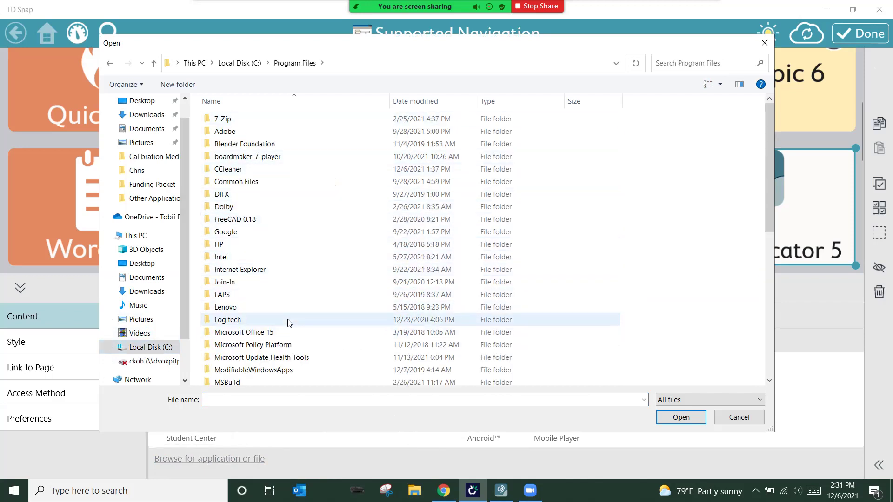
pyautogui.scroll(-5, 297, 293)
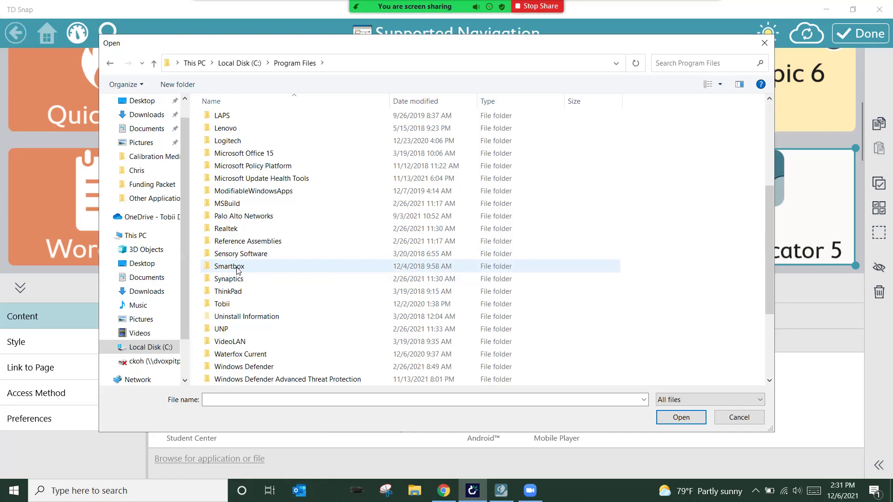
pyautogui.doubleClick(233, 267)
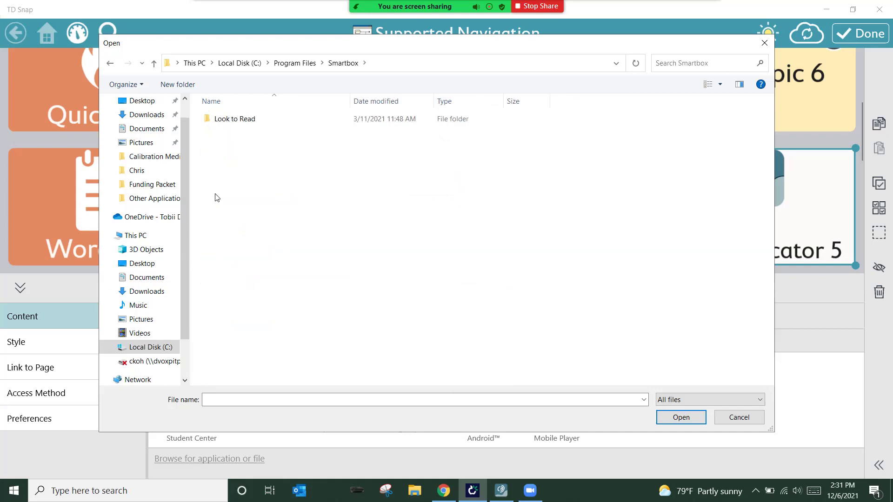
pyautogui.doubleClick(228, 120)
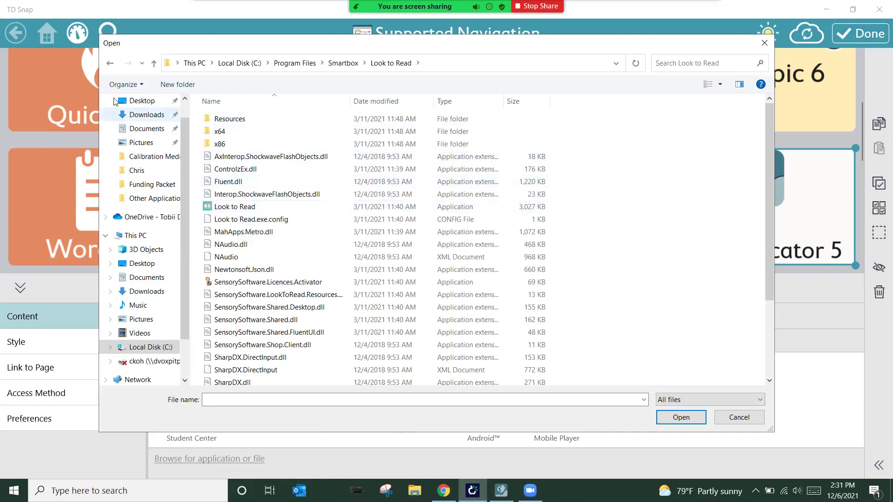
pyautogui.click(110, 65)
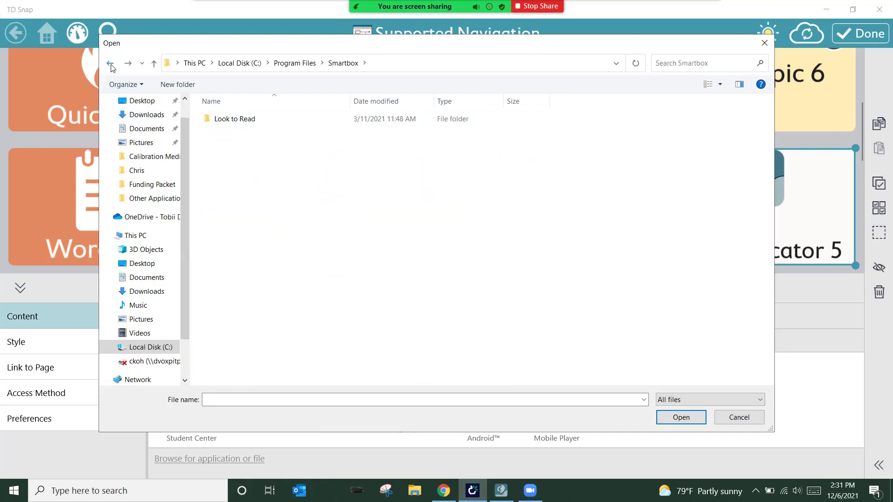
pyautogui.click(111, 65)
# Open Sensory Software > Look to Learn and choose LookToLearn as the application.
pyautogui.scroll(-5, 255, 254)
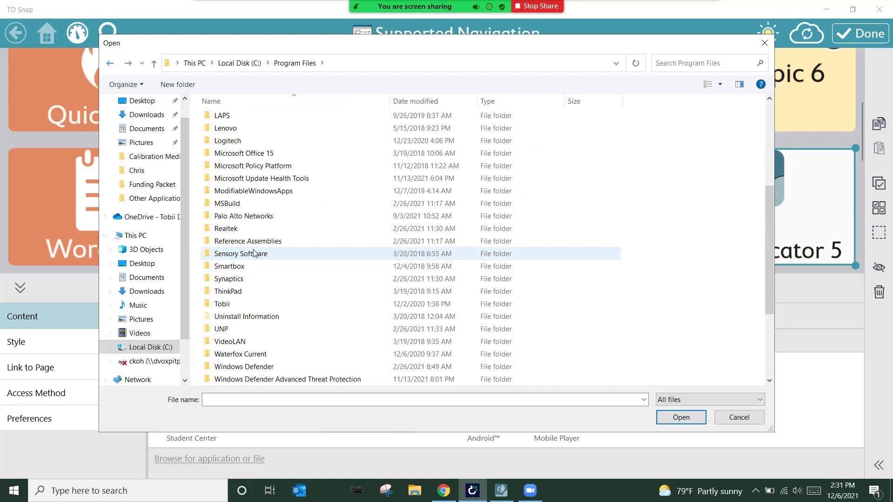
pyautogui.scroll(-1, 255, 254)
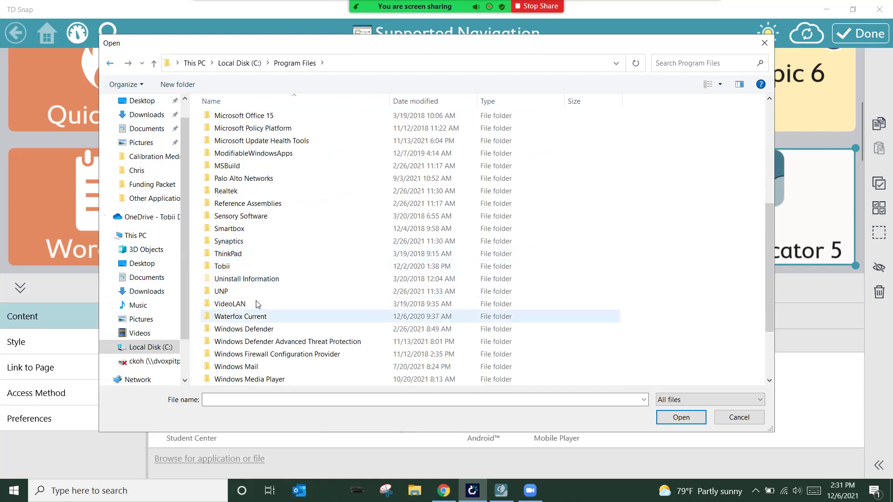
pyautogui.doubleClick(231, 216)
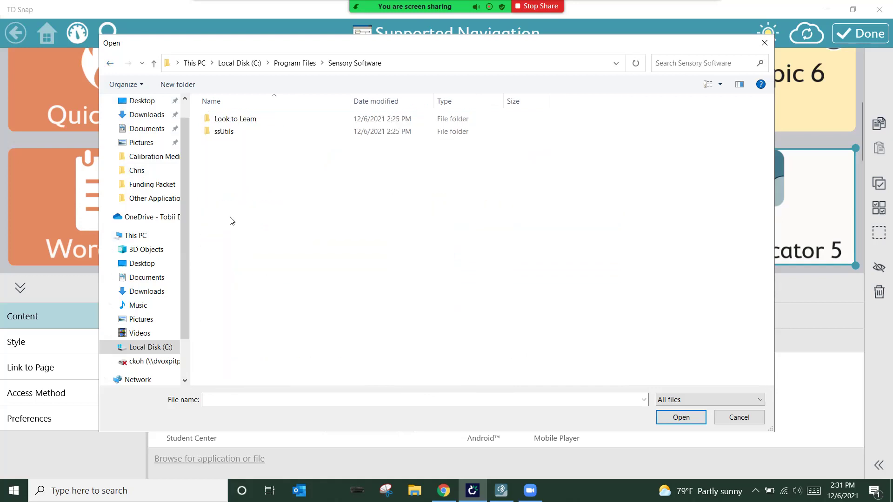
pyautogui.doubleClick(241, 119)
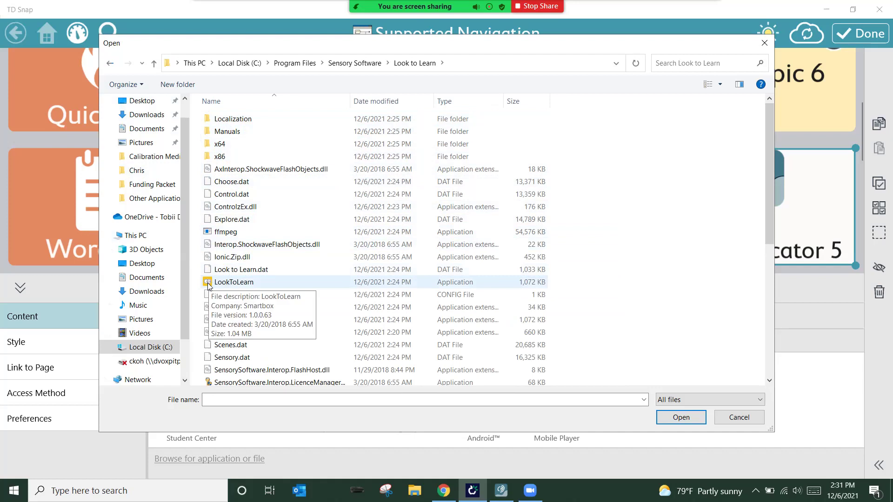
pyautogui.click(246, 284)
pyautogui.click(663, 418)
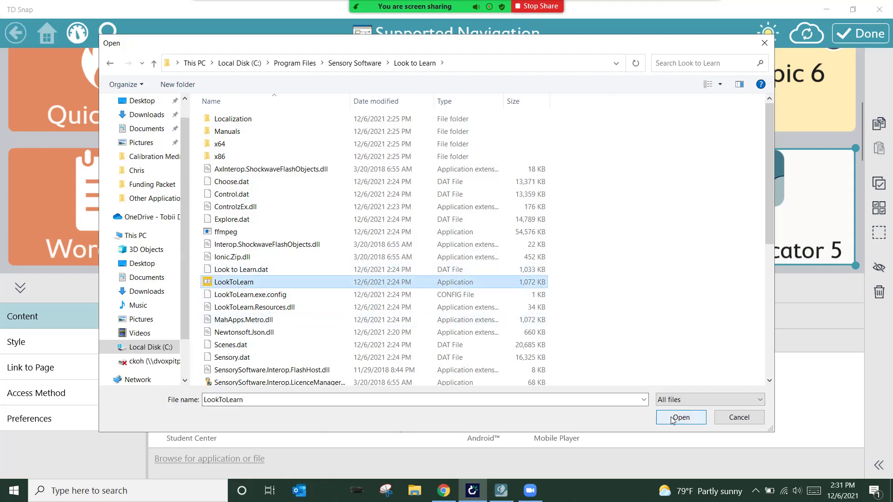
# Clear the button's label and remove its Communicator symbol.
pyautogui.scroll(-1, 264, 356)
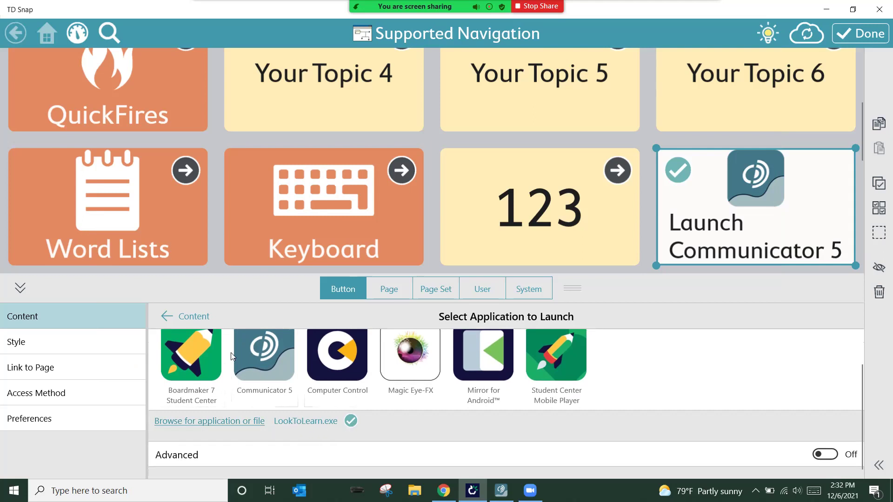
pyautogui.click(167, 317)
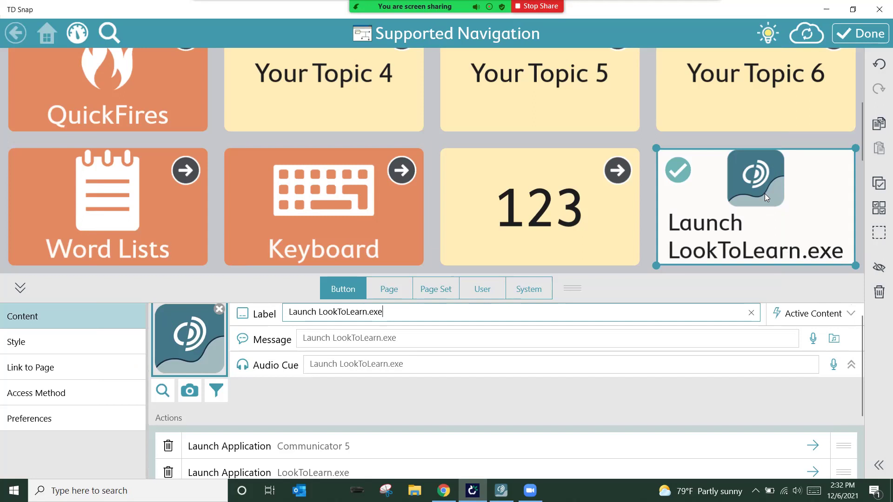
pyautogui.click(750, 315)
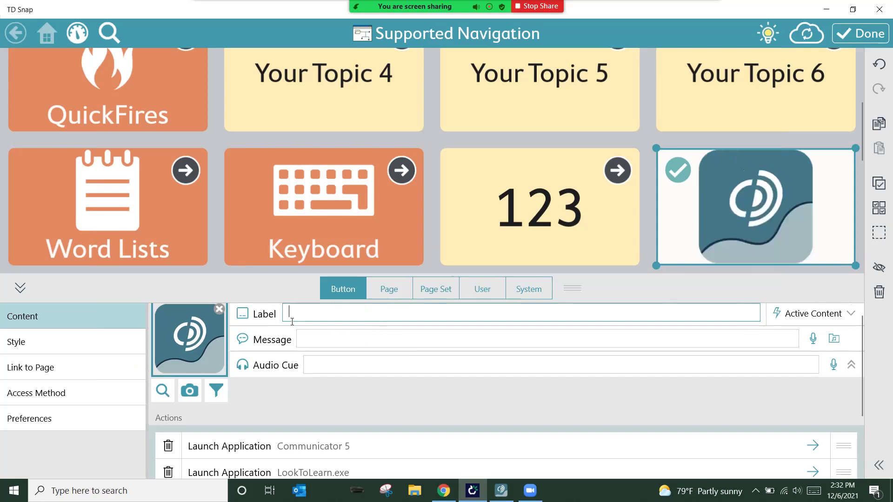
pyautogui.click(219, 309)
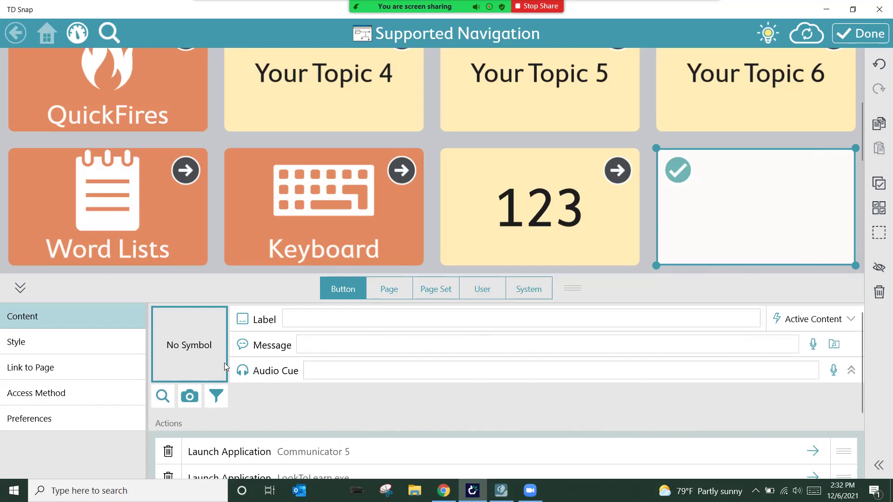
# Set the button's picture to look-to-learn-logo-on-yellow from Pictures and finish editing.
pyautogui.click(190, 396)
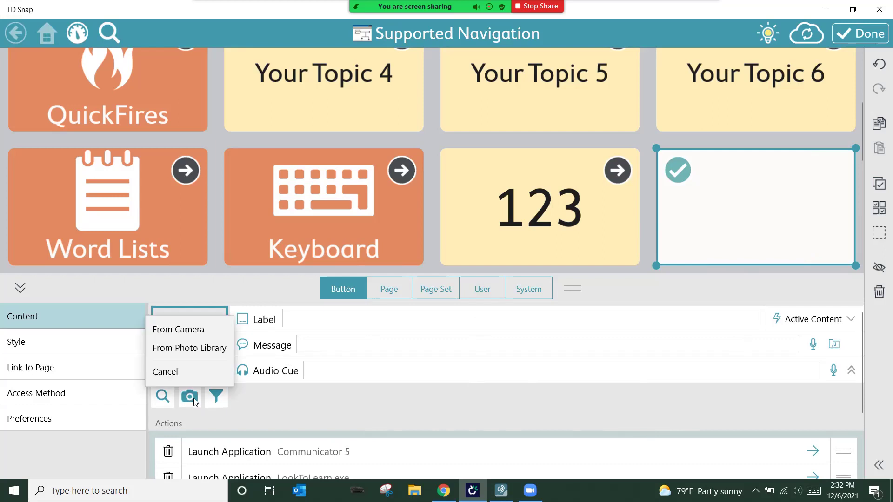
pyautogui.click(195, 351)
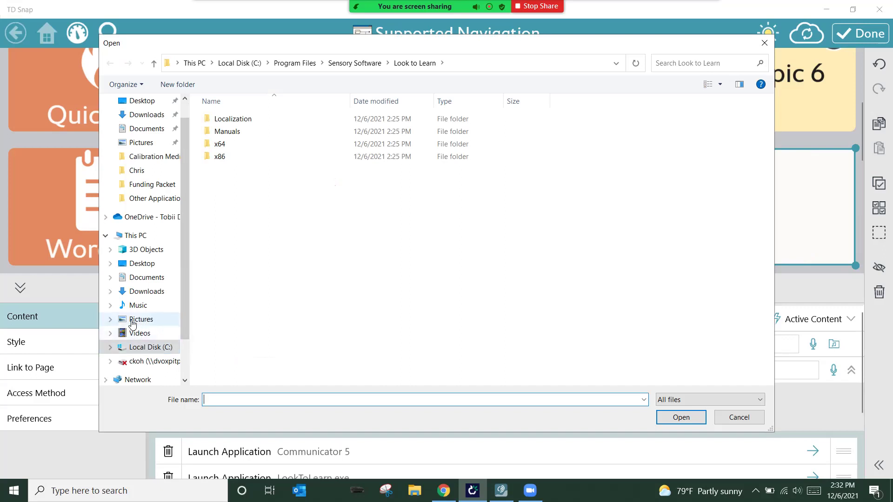
pyautogui.click(150, 325)
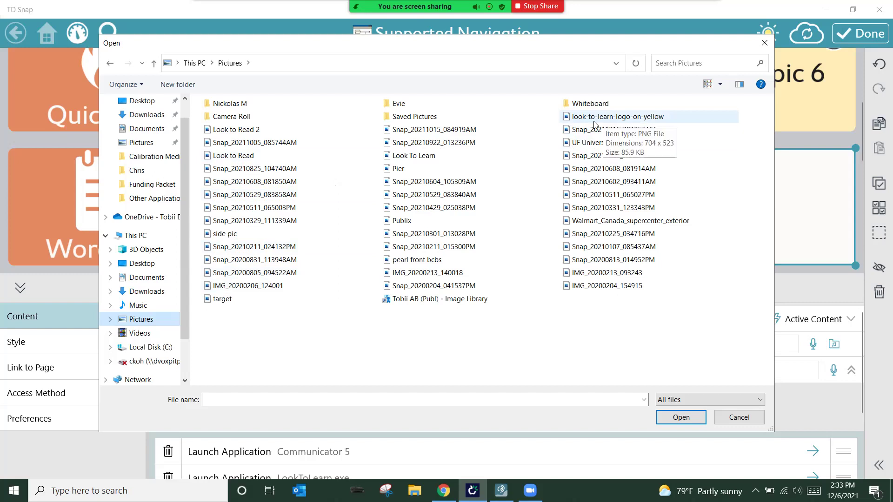
pyautogui.click(635, 120)
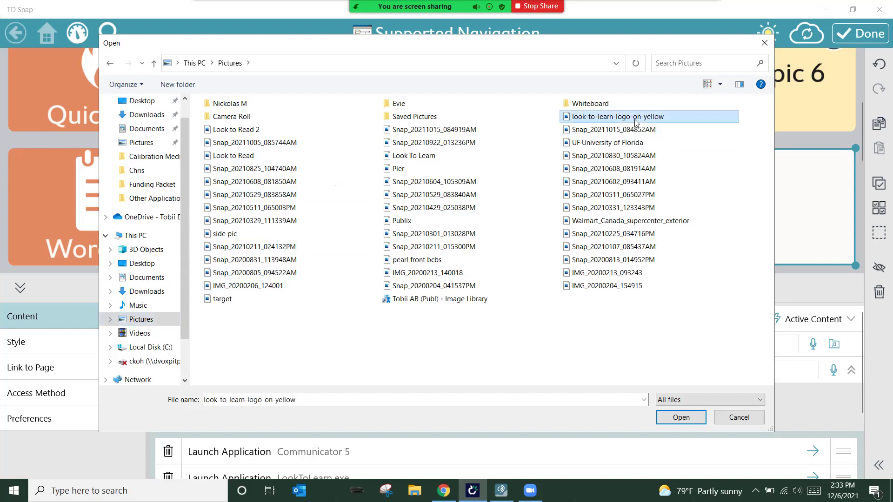
pyautogui.click(679, 417)
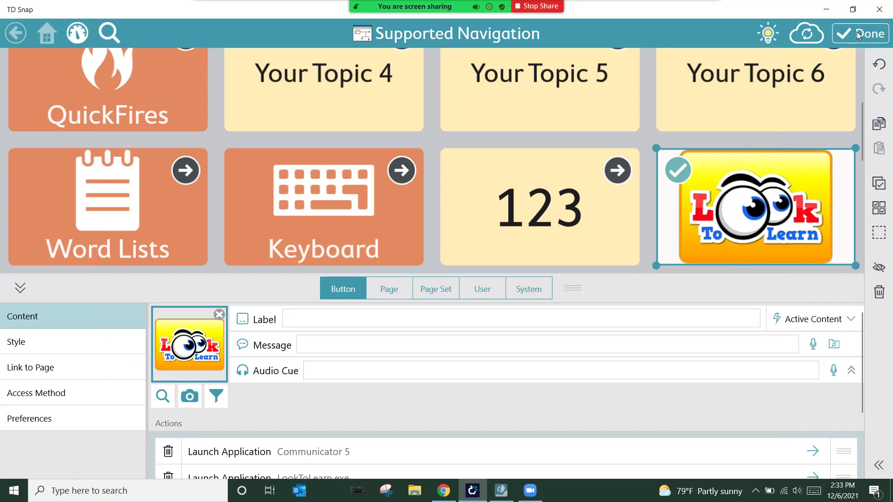
pyautogui.scroll(-1, 709, 346)
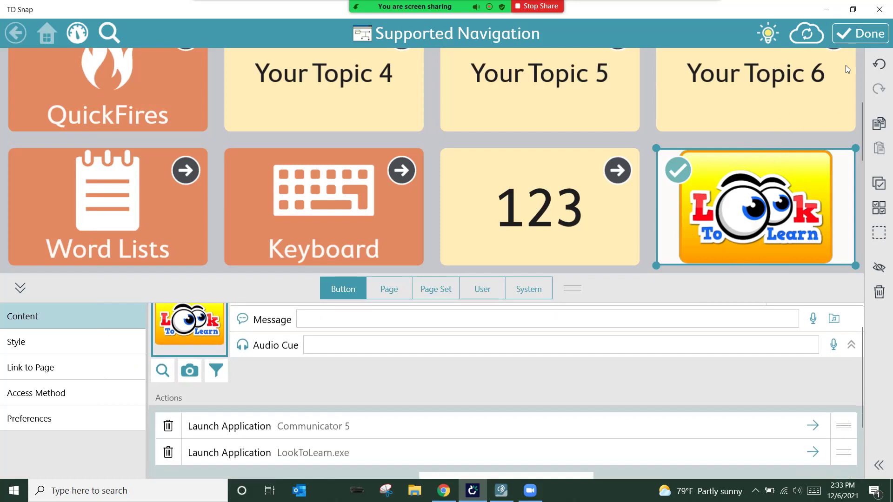
pyautogui.click(856, 33)
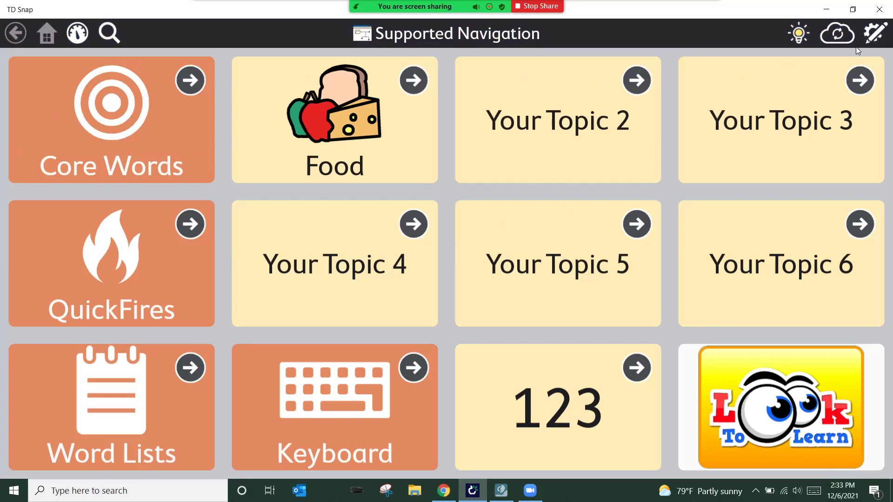
# Minimize TD Snap, switch to Communicator 5, and leave its exit screen for the home page.
pyautogui.click(825, 11)
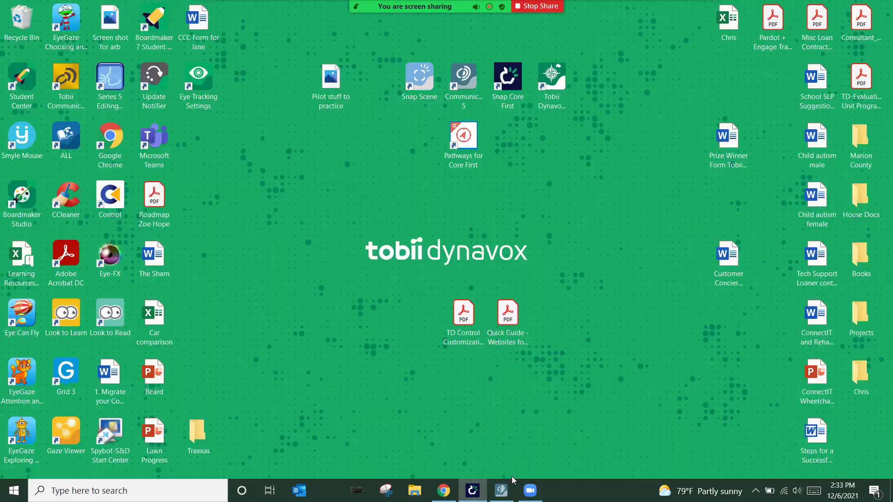
pyautogui.click(501, 491)
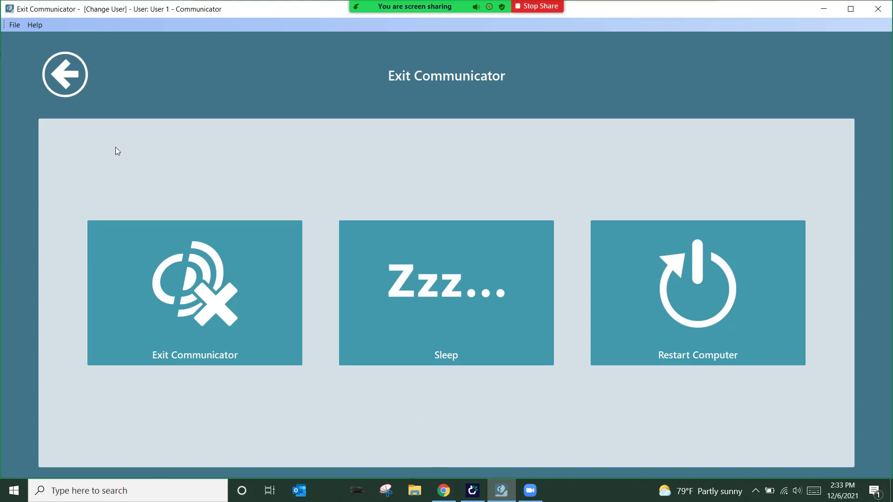
pyautogui.click(71, 90)
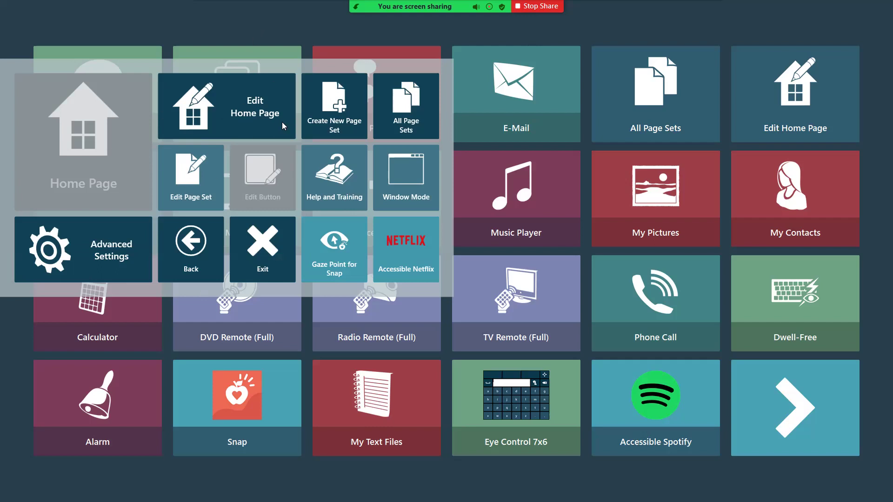
# Choose Edit Home Page, page through the home tiles, then open Add Page Sets.
pyautogui.click(252, 117)
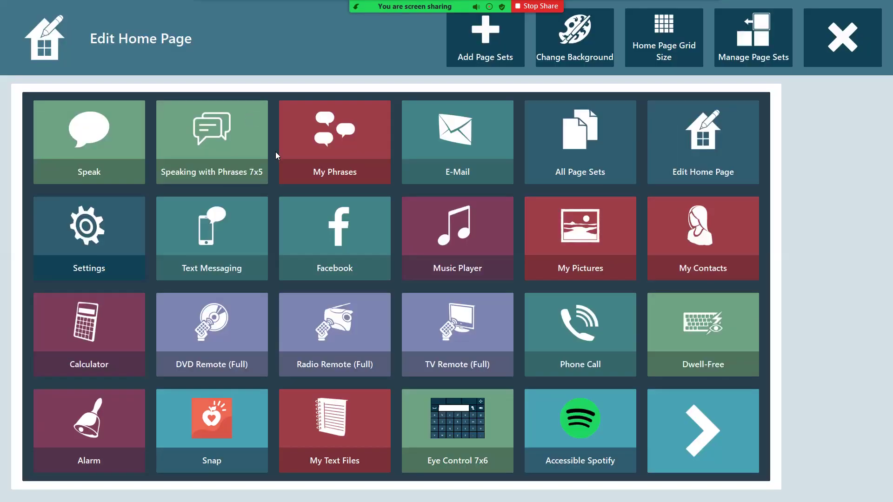
pyautogui.click(714, 430)
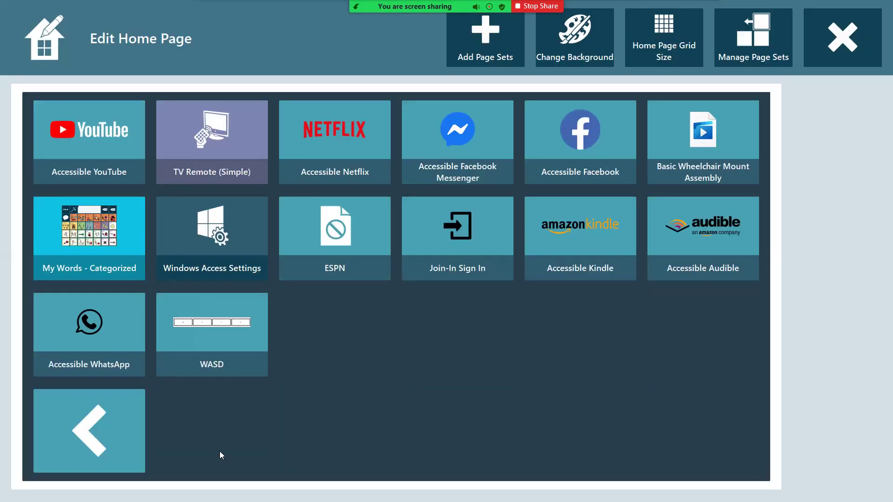
pyautogui.click(69, 435)
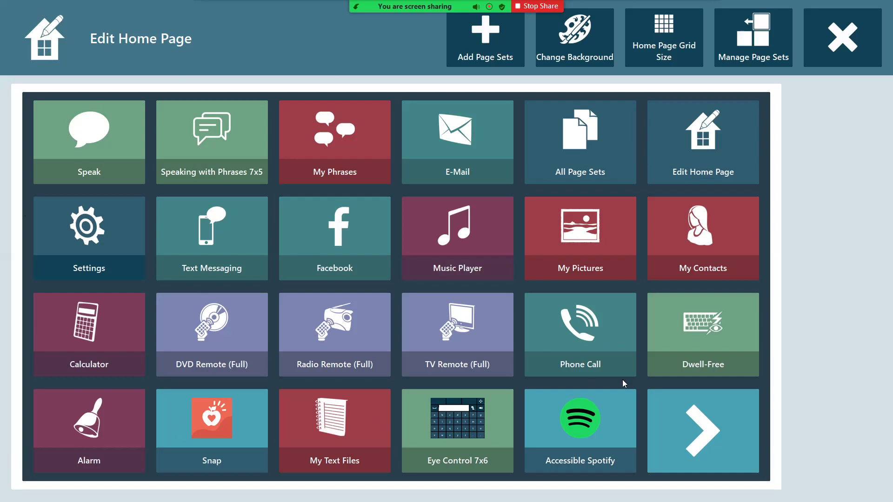
pyautogui.click(695, 409)
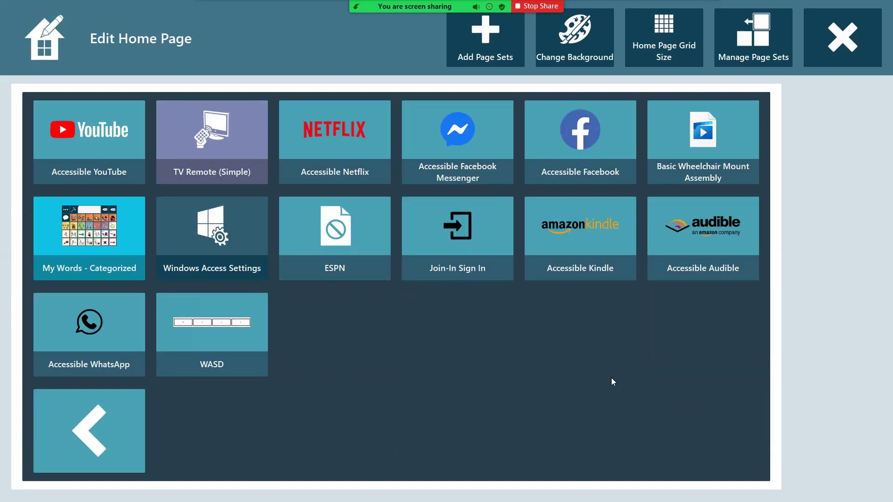
pyautogui.click(486, 47)
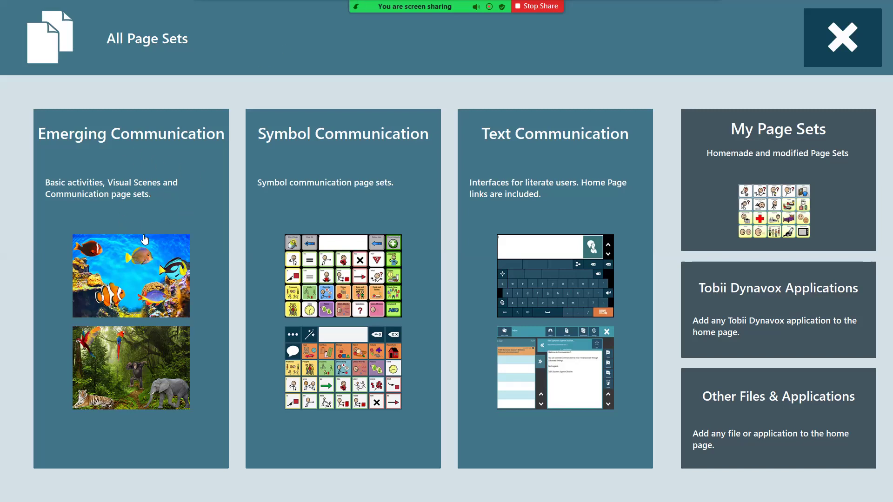
# Open the Emerging Communication page sets and list the Other Applications group, including Gaze Point for Snap.
pyautogui.click(146, 206)
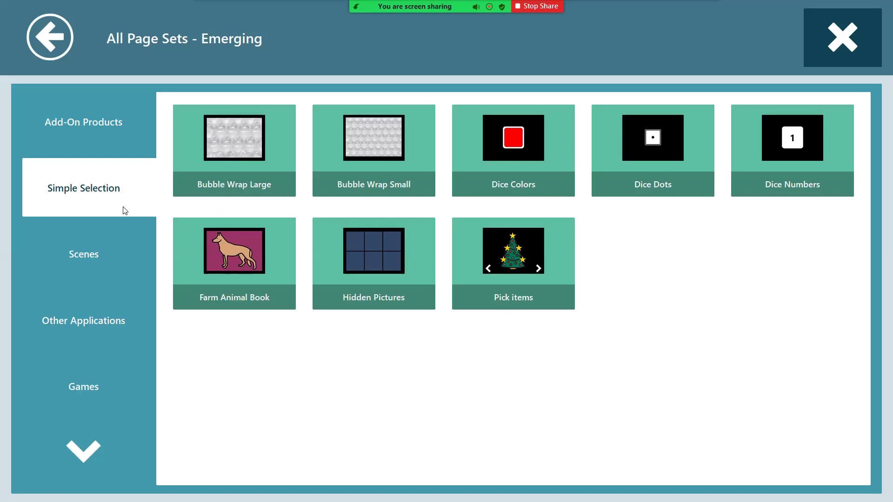
pyautogui.click(96, 325)
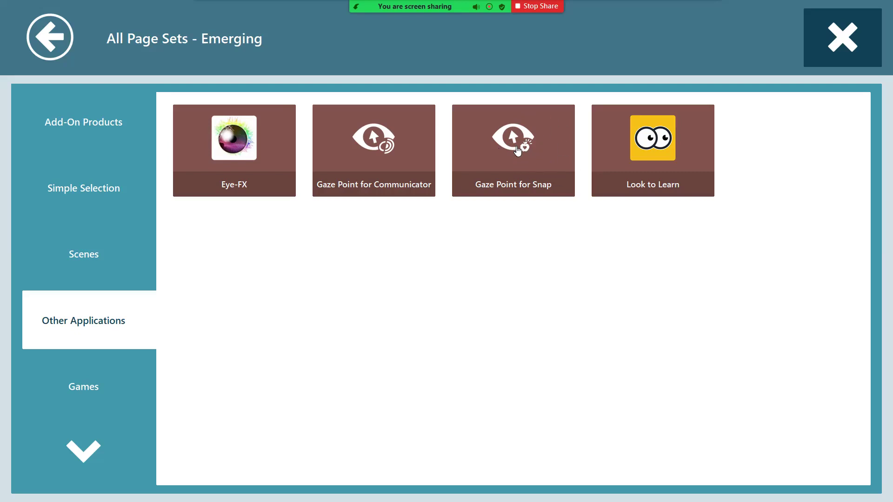
# Add the Gaze Point for Snap page set to the Communicator home page.
pyautogui.click(533, 176)
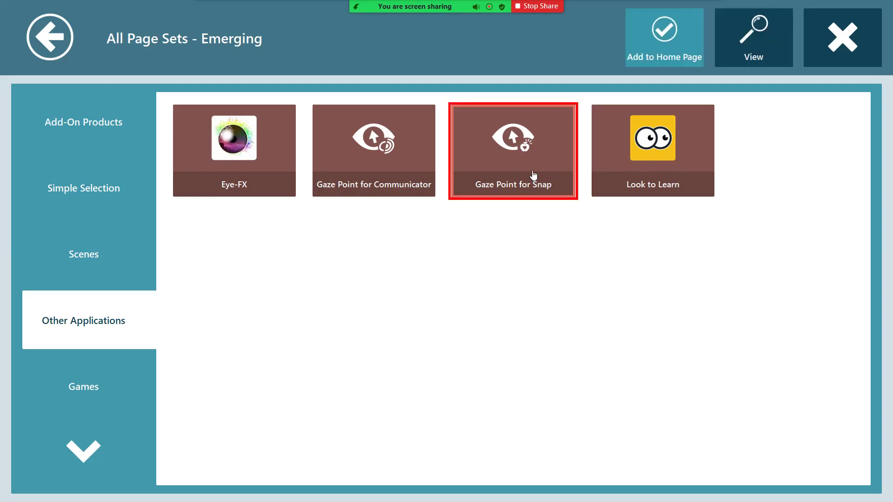
pyautogui.click(666, 60)
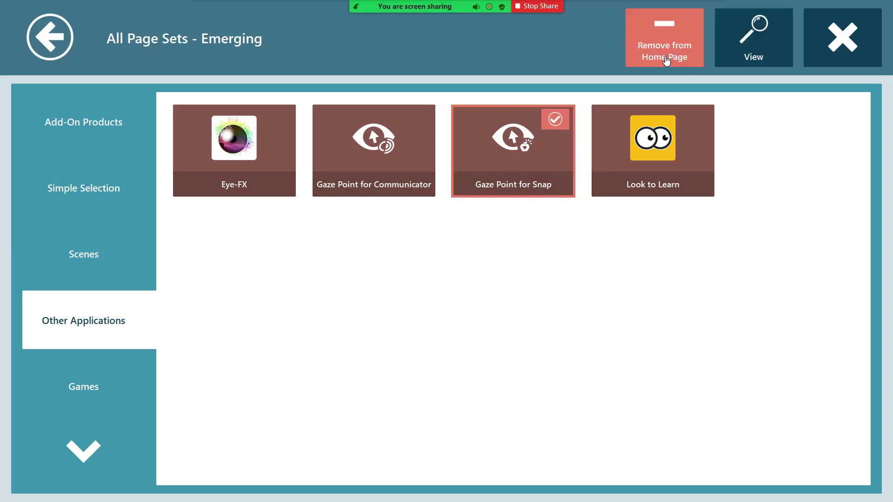
pyautogui.click(850, 45)
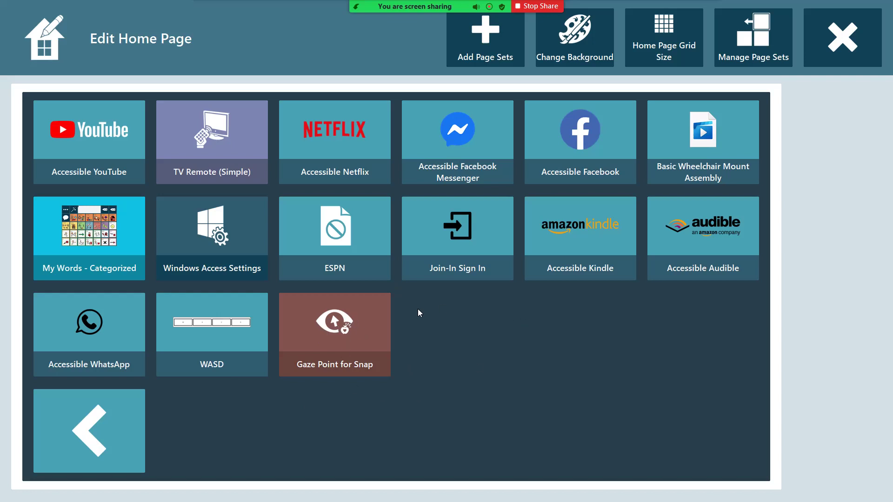
# Make Gaze Point for Snap the startup page set and exit home page editing.
pyautogui.click(365, 341)
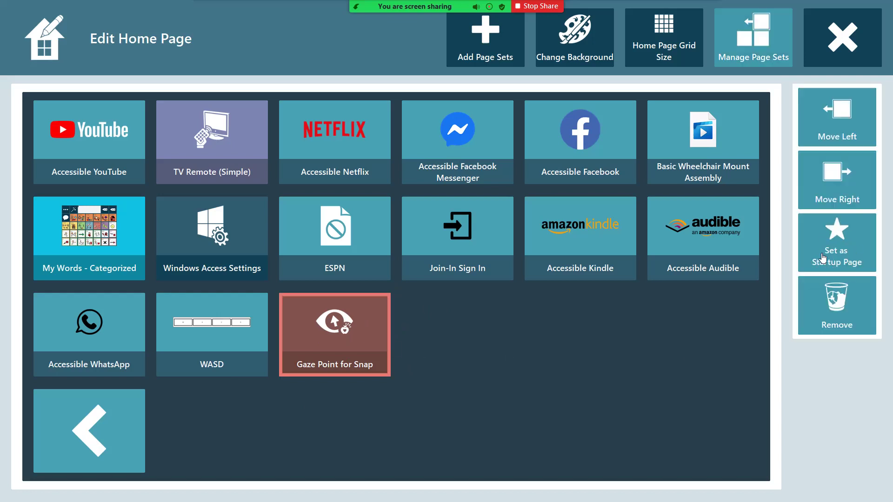
pyautogui.click(848, 243)
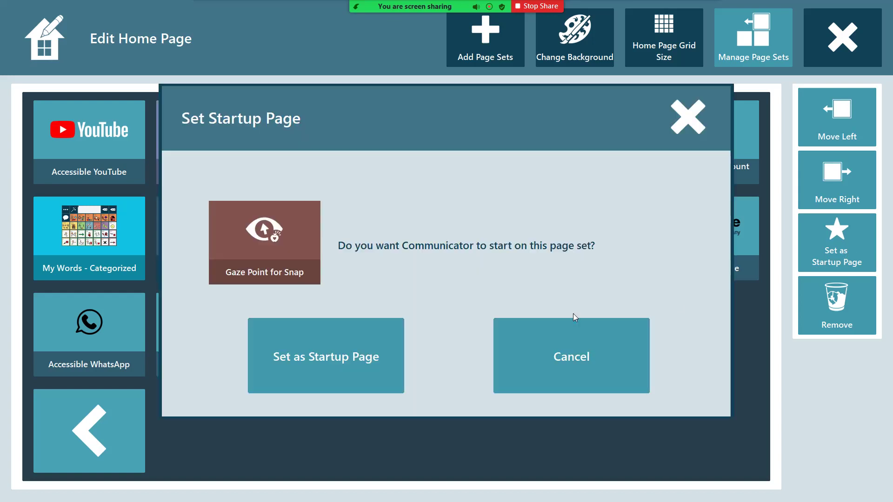
pyautogui.click(336, 359)
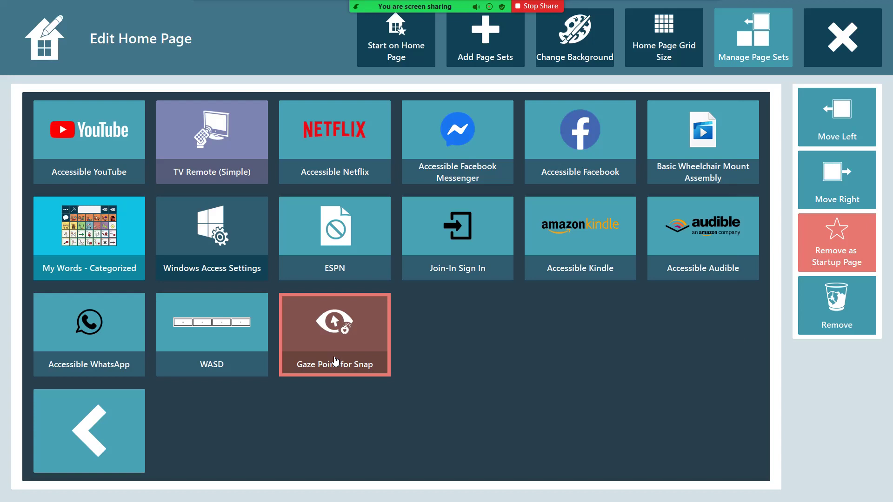
pyautogui.click(823, 57)
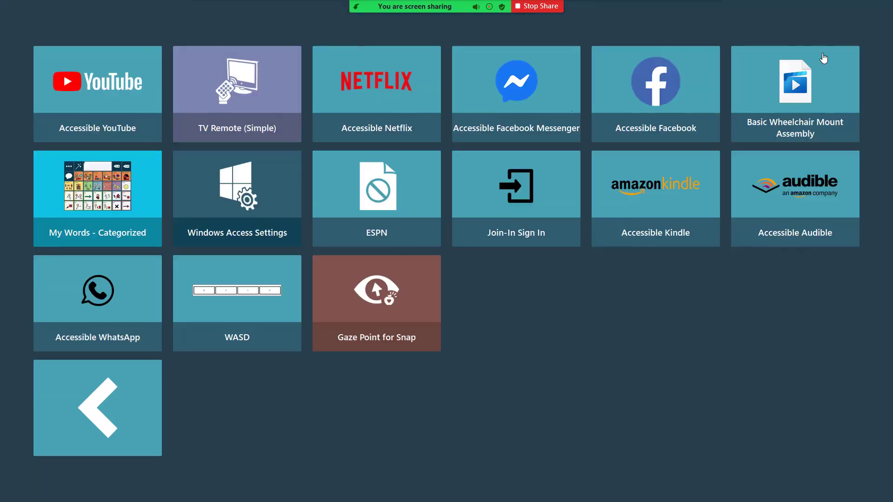
# Launch Gaze Point for Snap, start eye-gaze control, then minimize the gaze panel to reveal Communicator's menu.
pyautogui.click(366, 294)
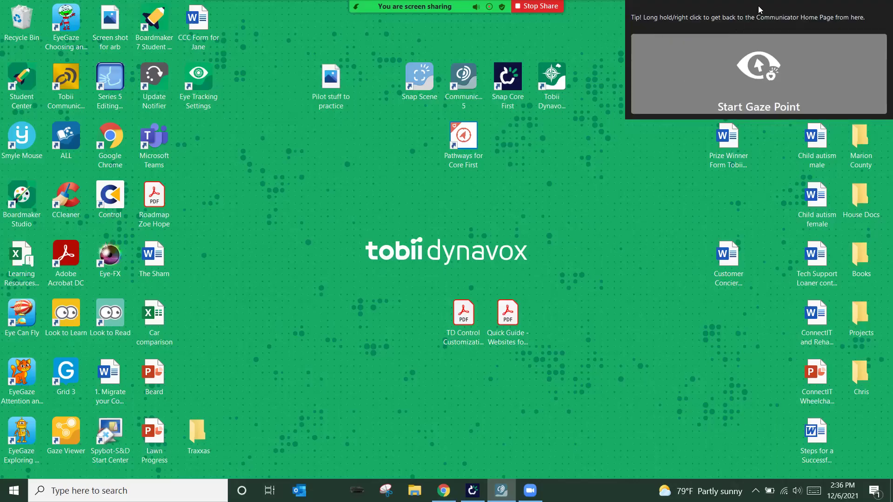
pyautogui.click(742, 89)
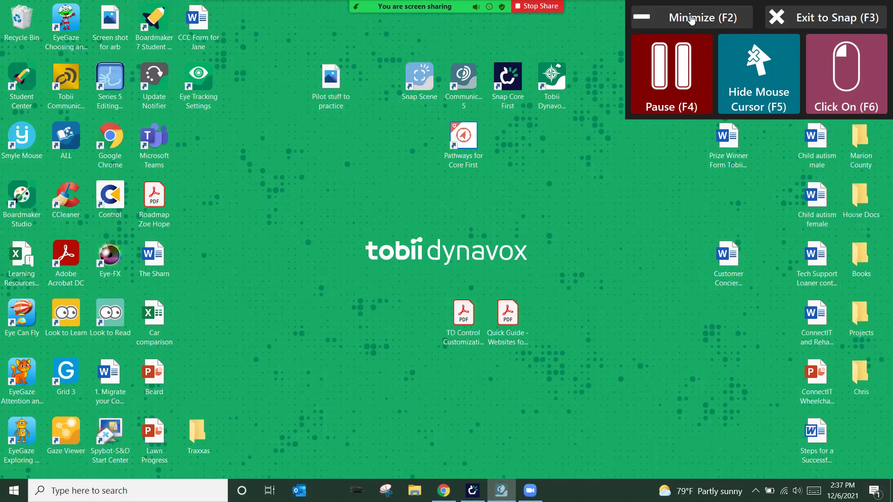
pyautogui.click(805, 20)
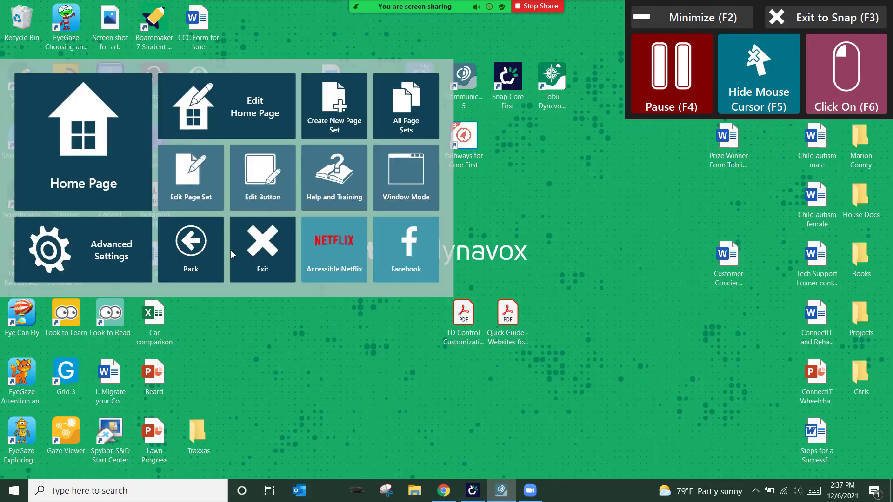
# Exit Communicator completely and restore TD Snap on its Supported Navigation page.
pyautogui.click(258, 264)
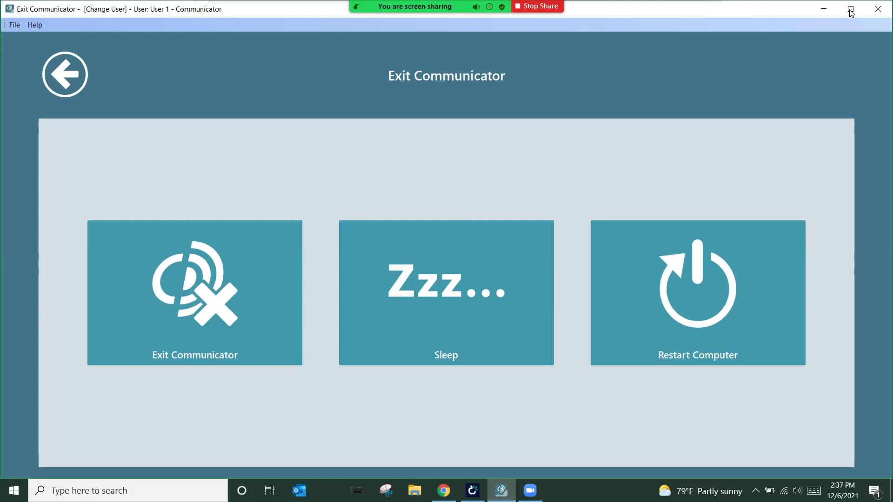
pyautogui.click(878, 9)
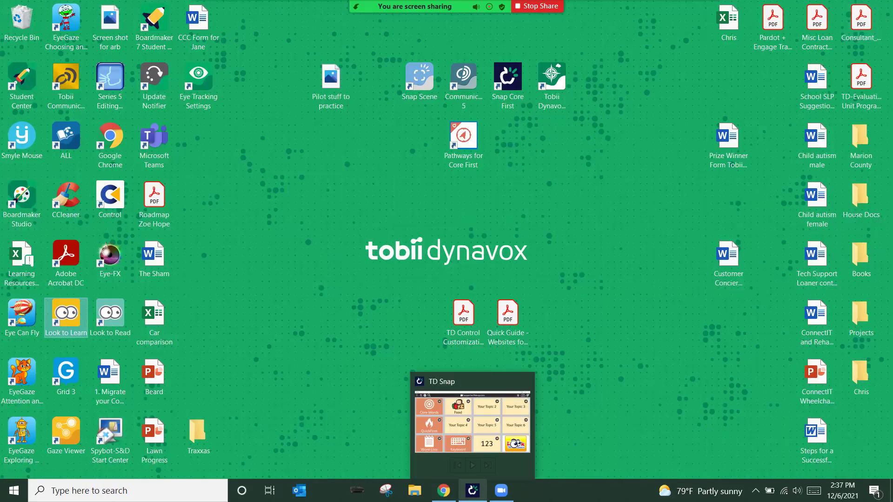
pyautogui.click(472, 491)
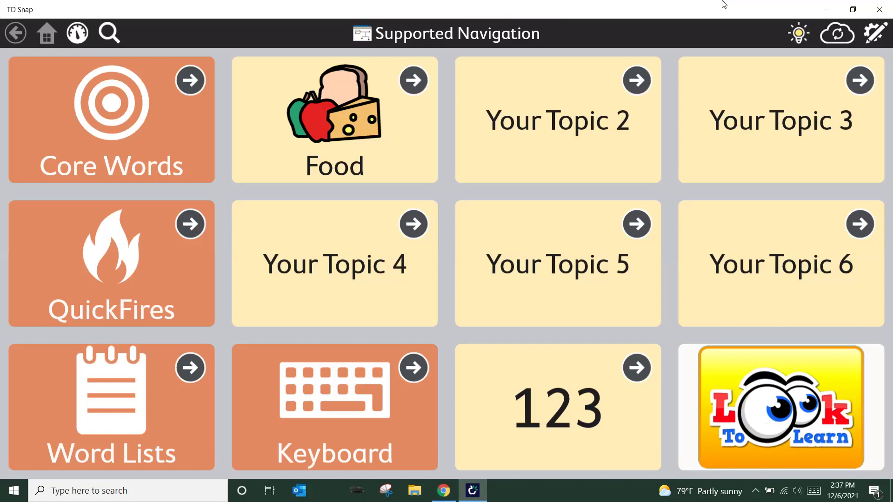
# Set the TD Snap user's access method to Eye Gaze with Dwell selection and Medium dwell time.
pyautogui.click(868, 34)
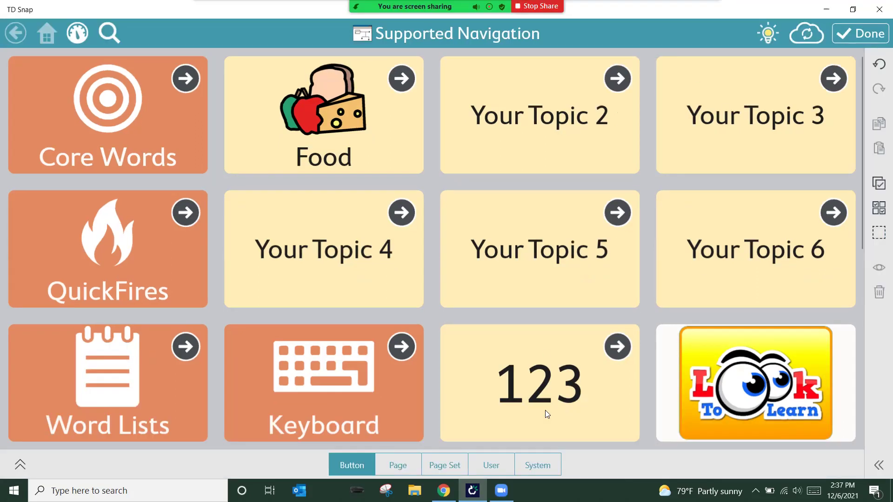
pyautogui.click(499, 466)
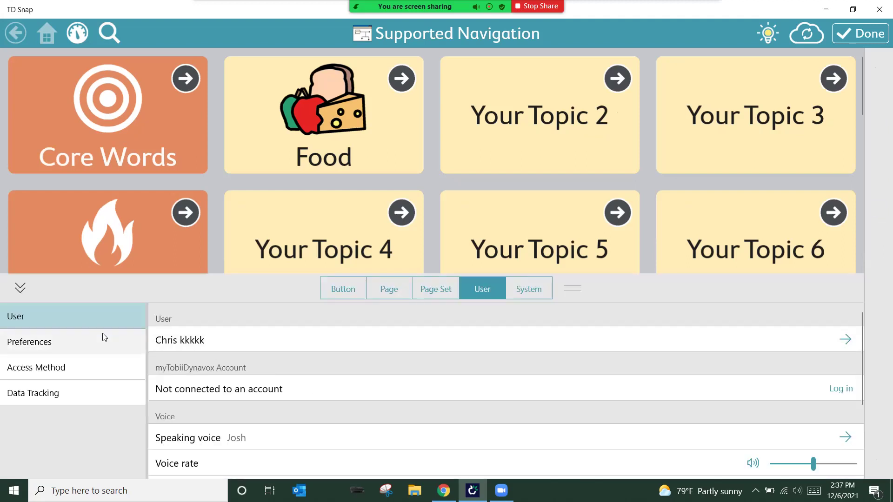
pyautogui.click(92, 362)
pyautogui.click(231, 342)
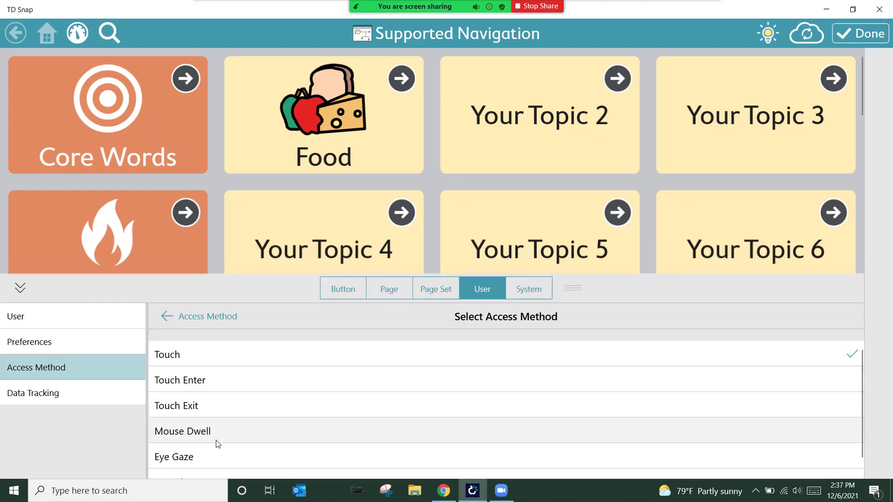
pyautogui.click(246, 446)
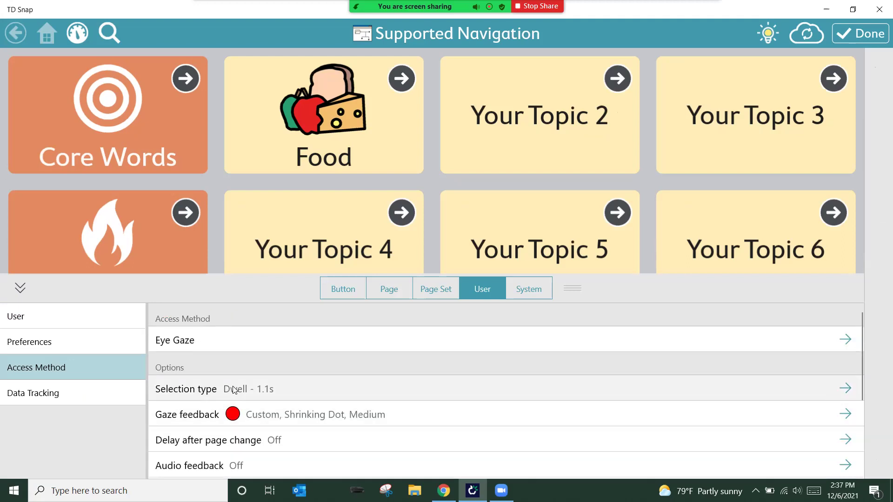
pyautogui.click(265, 393)
pyautogui.click(288, 362)
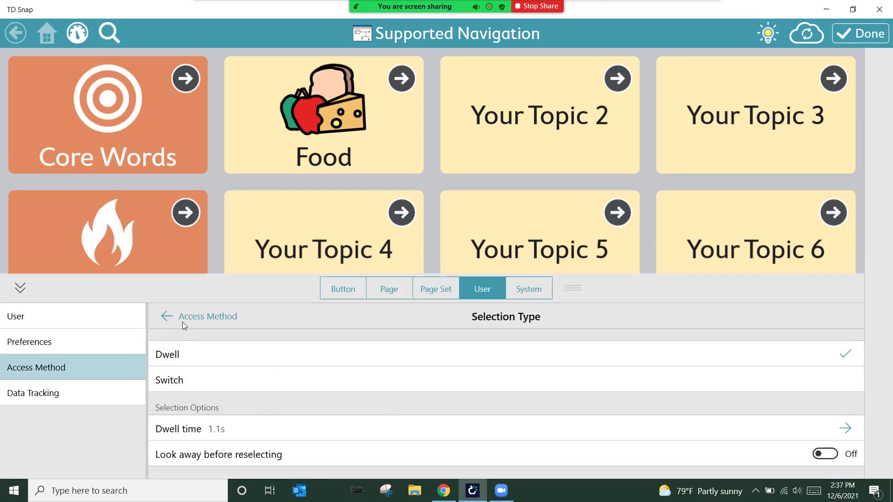
pyautogui.click(269, 434)
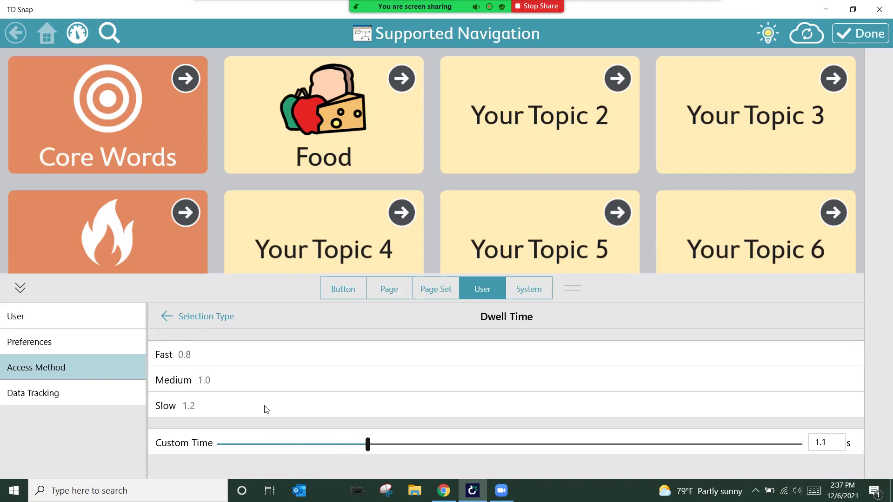
pyautogui.click(229, 383)
pyautogui.click(174, 318)
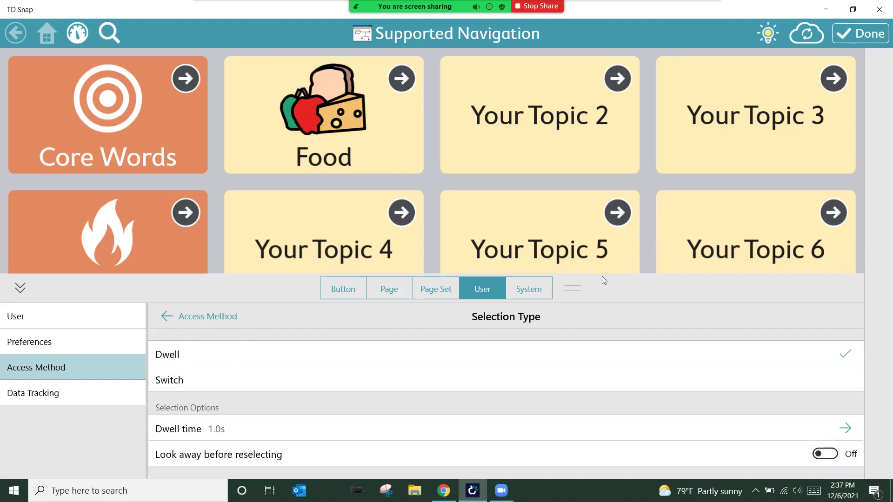
pyautogui.click(844, 37)
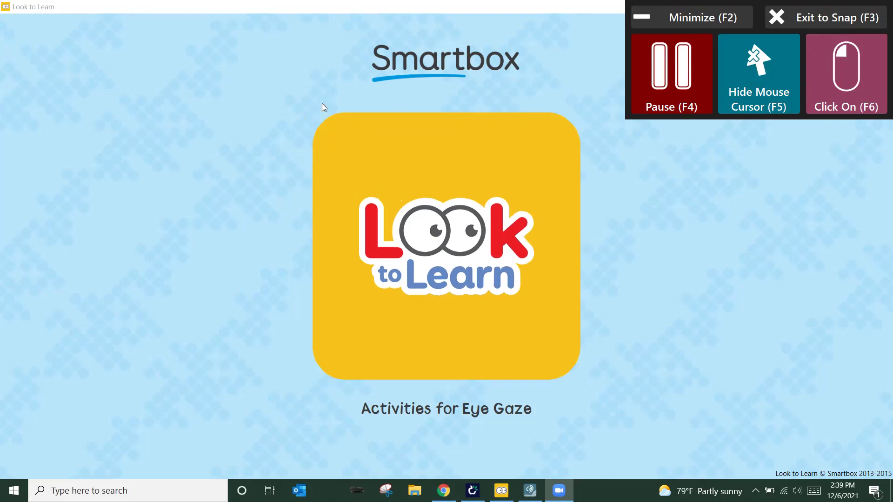
# Hide the gaze panel and open Look to Learn's Sensory section, then the Custard pies activity.
pyautogui.click(688, 18)
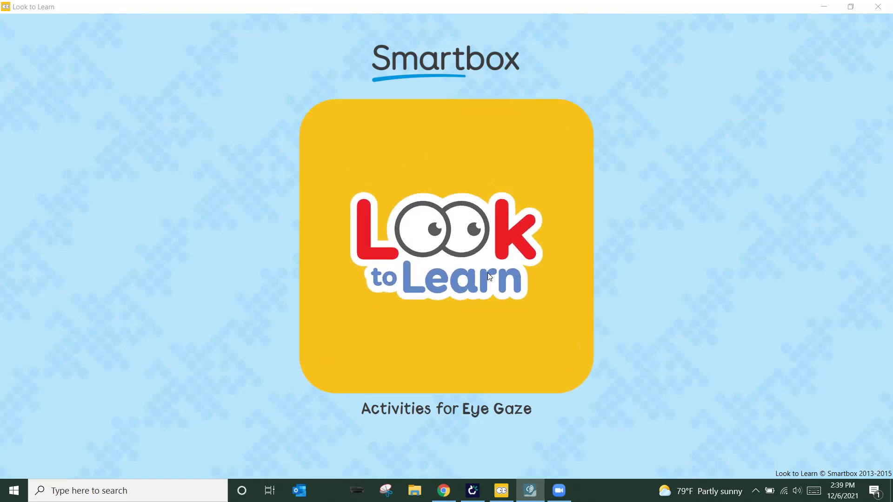
pyautogui.click(405, 287)
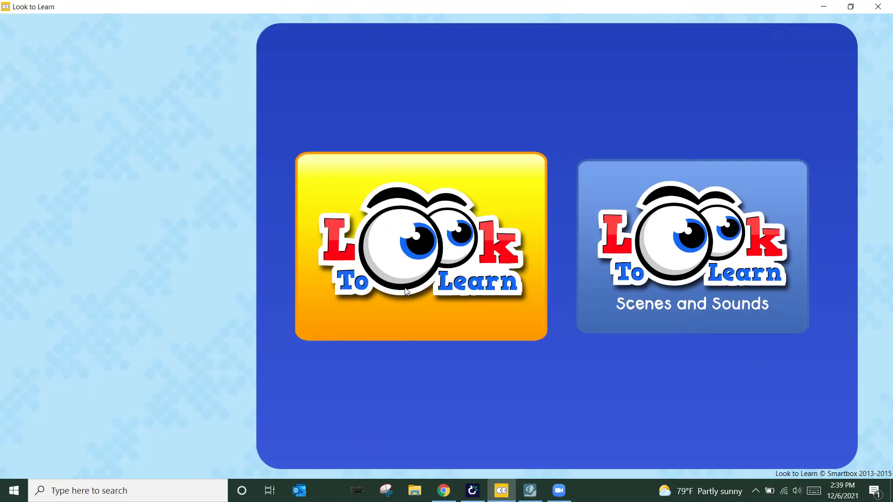
pyautogui.click(386, 282)
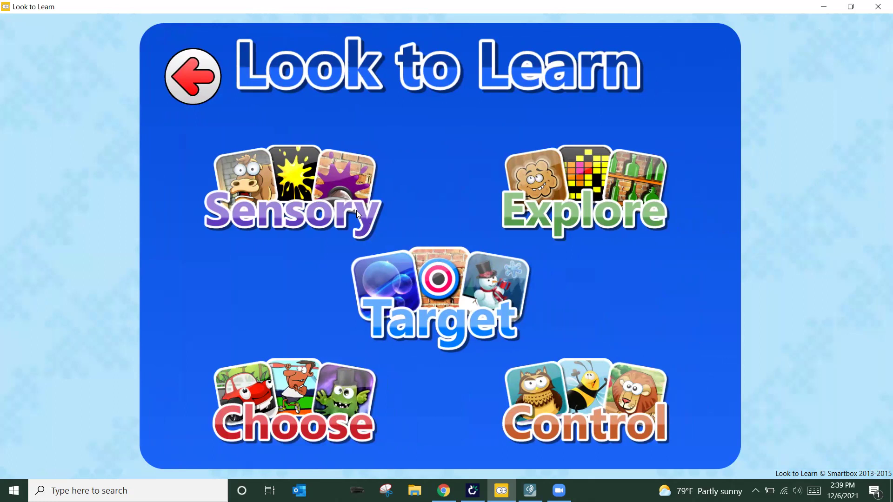
pyautogui.click(288, 205)
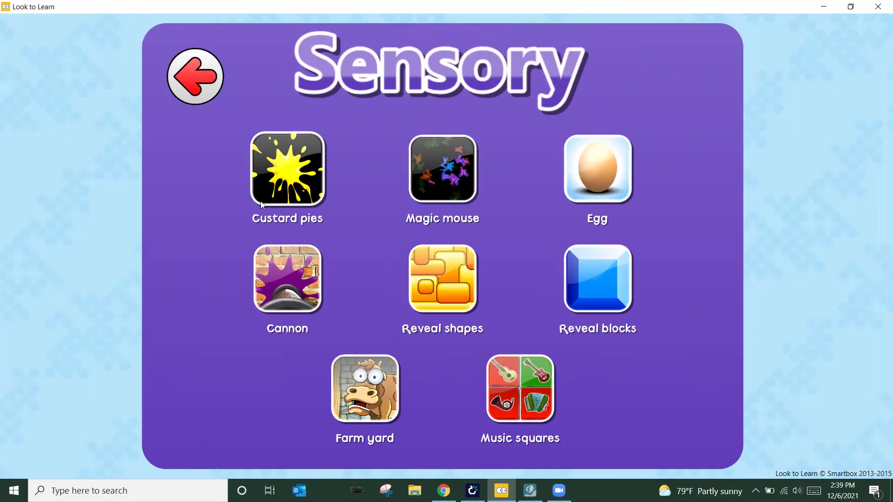
pyautogui.click(306, 172)
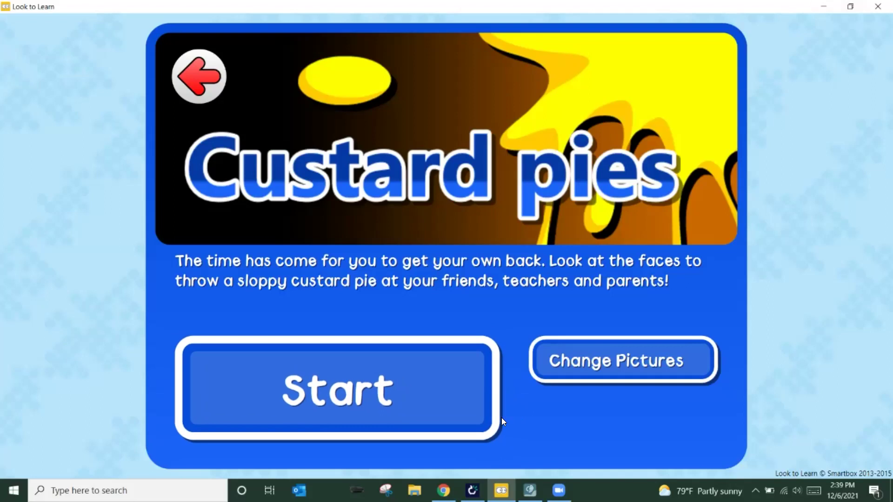
# Return to the Sensory activity list and switch gaze clicking to Click Off.
pyautogui.click(203, 91)
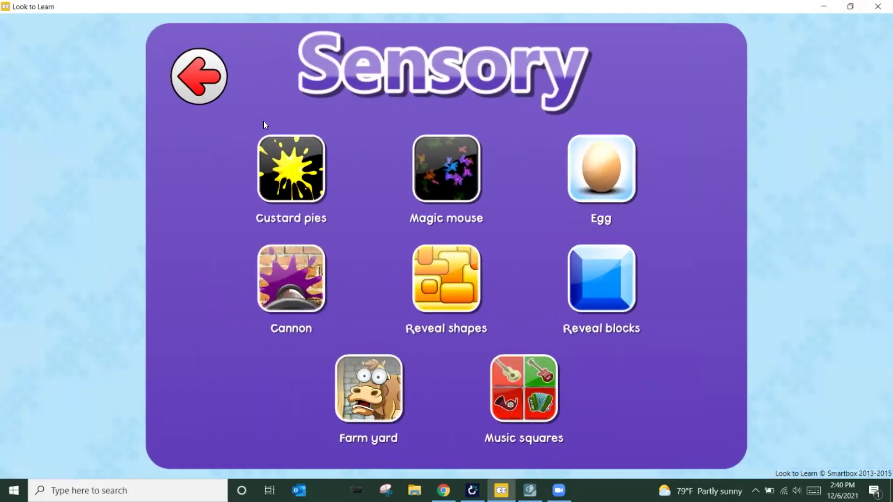
pyautogui.moveTo(842, 83)
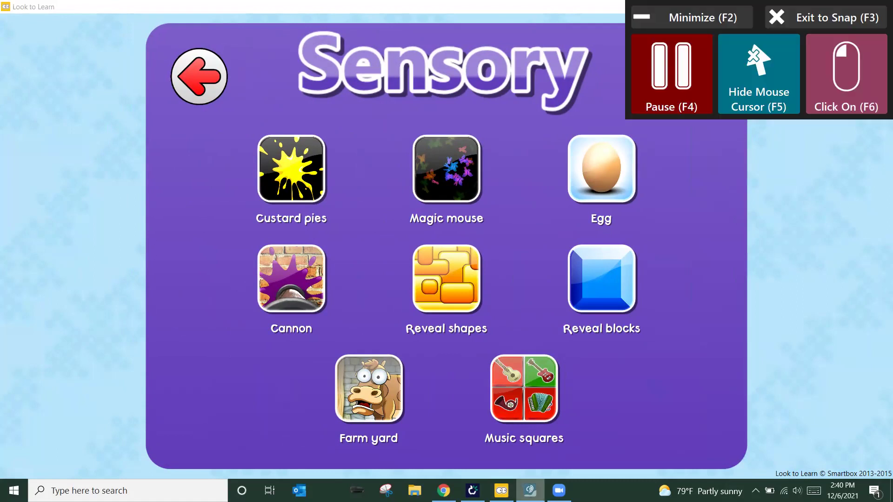
pyautogui.click(850, 86)
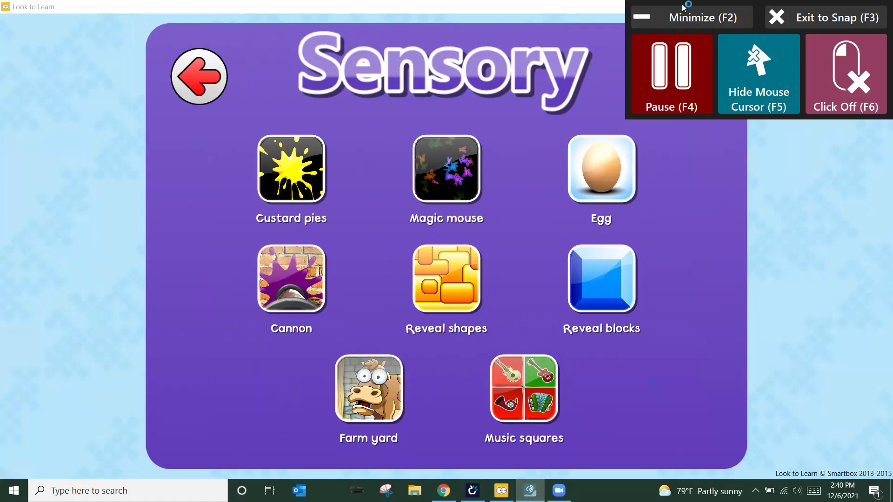
# Pause gaze control with F4, then resume it and minimize the gaze panel again.
pyautogui.press('F4')
pyautogui.click(679, 18)
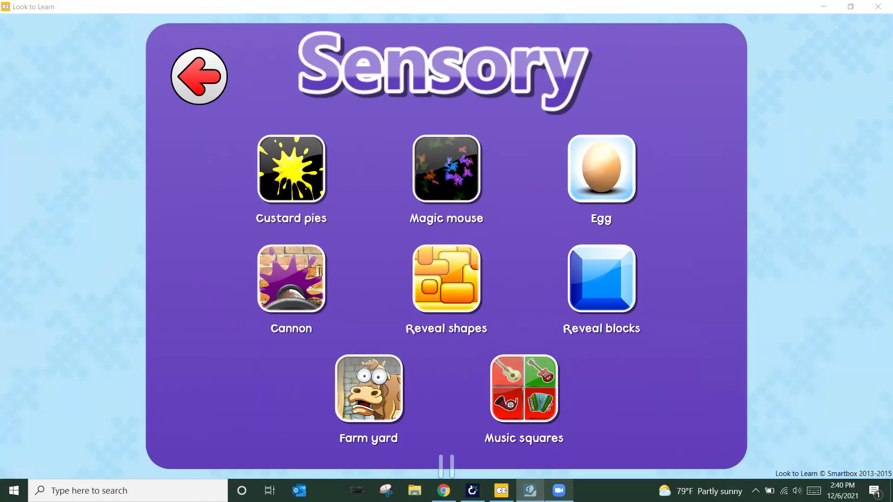
pyautogui.moveTo(637, 95)
pyautogui.click(650, 60)
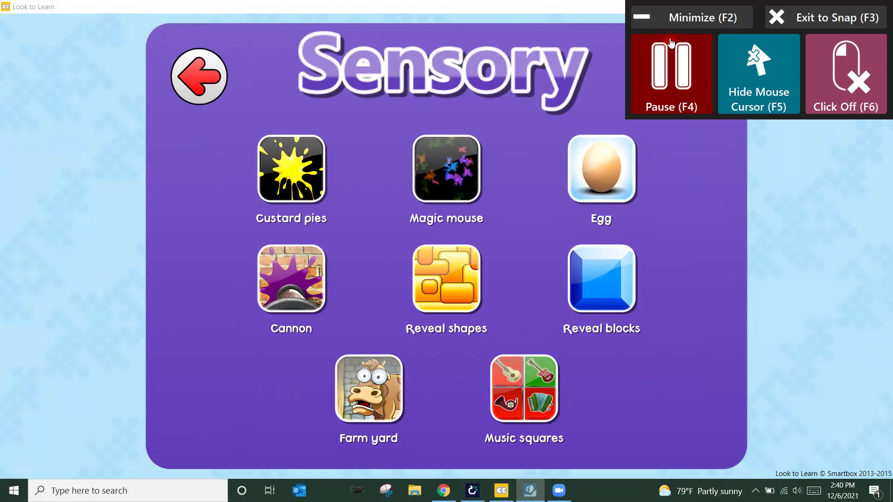
pyautogui.click(678, 19)
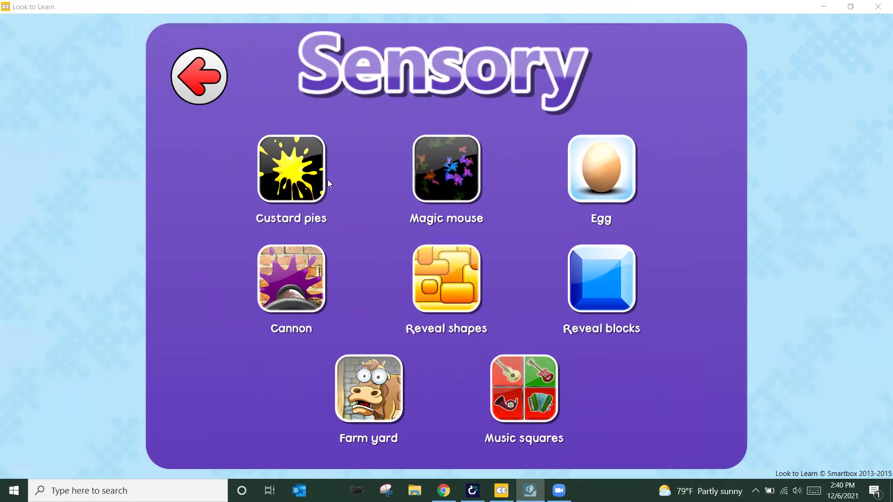
# Open the Custard pies activity page with its Start, Change Pictures and Analysis options.
pyautogui.click(302, 185)
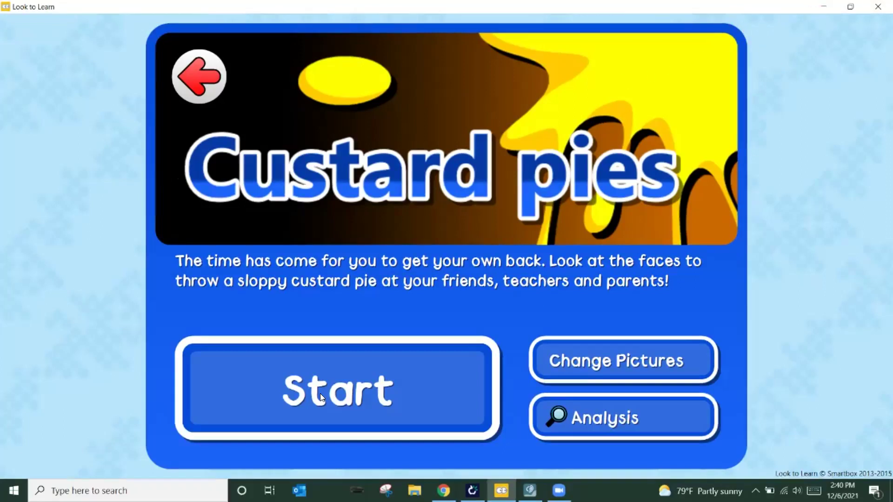
# Exit Look to Learn back to TD Snap's Supported Navigation home page and pause the scanning highlight.
pyautogui.click(822, 7)
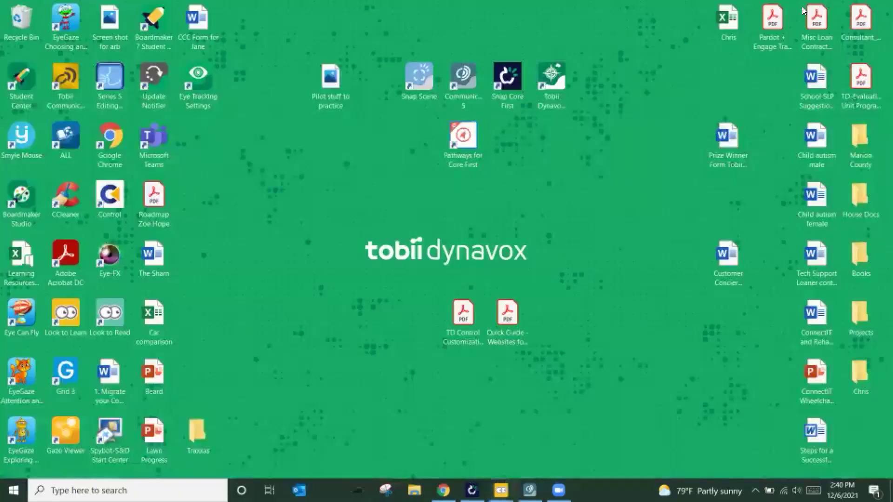
pyautogui.click(529, 489)
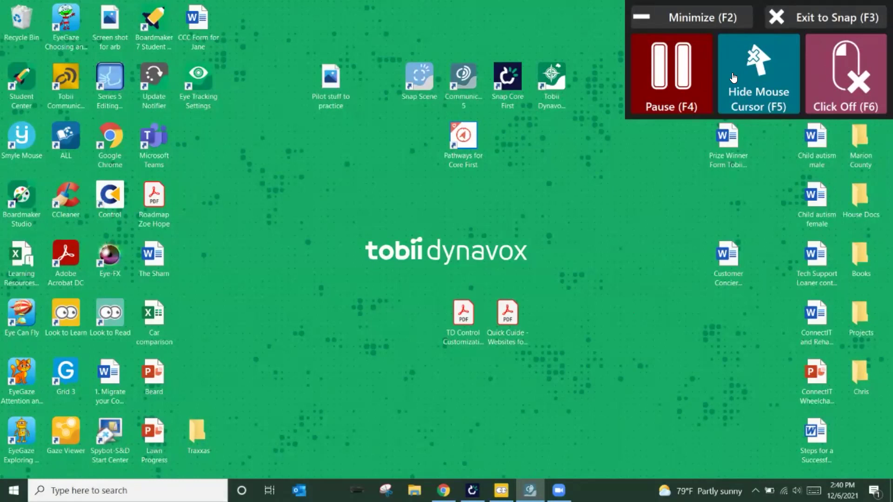
pyautogui.click(814, 16)
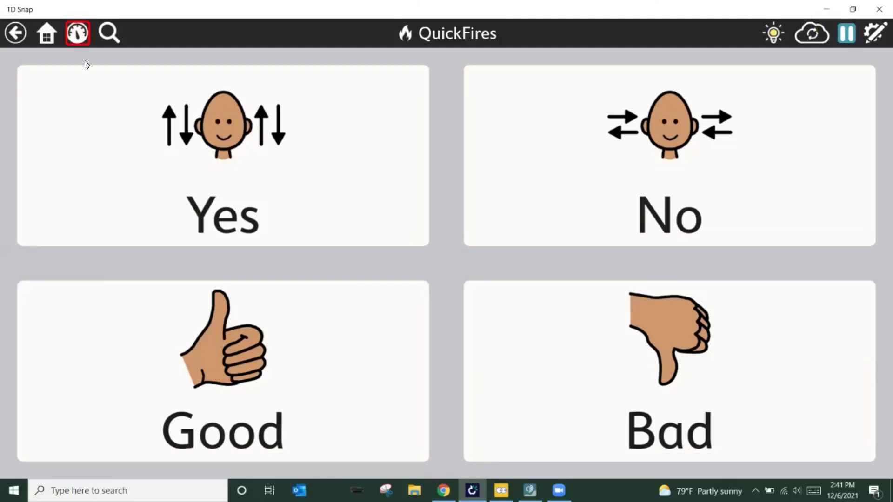
pyautogui.click(49, 30)
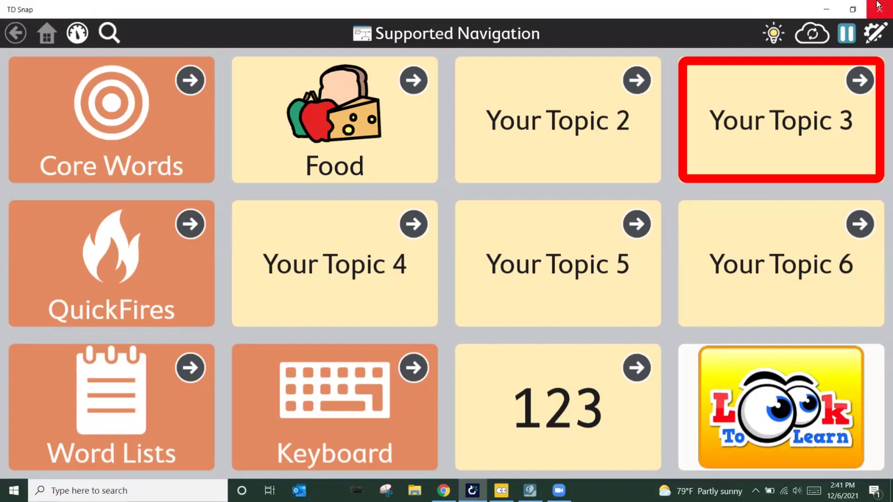
pyautogui.click(848, 37)
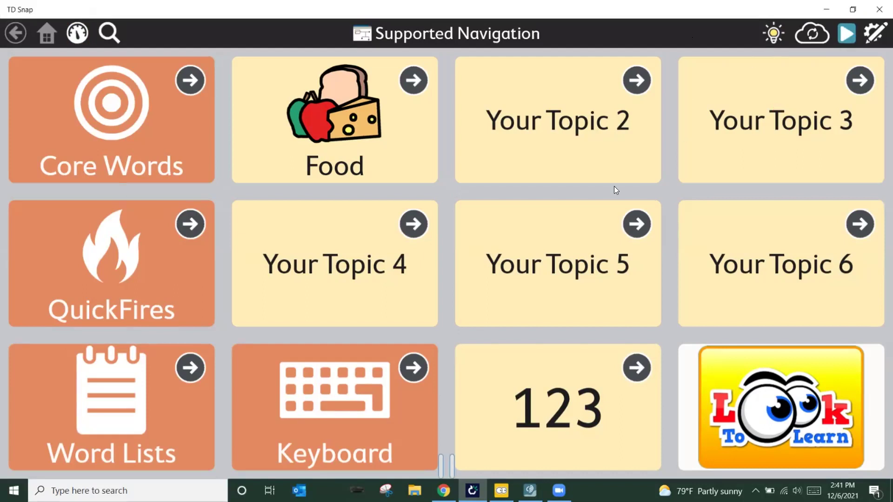